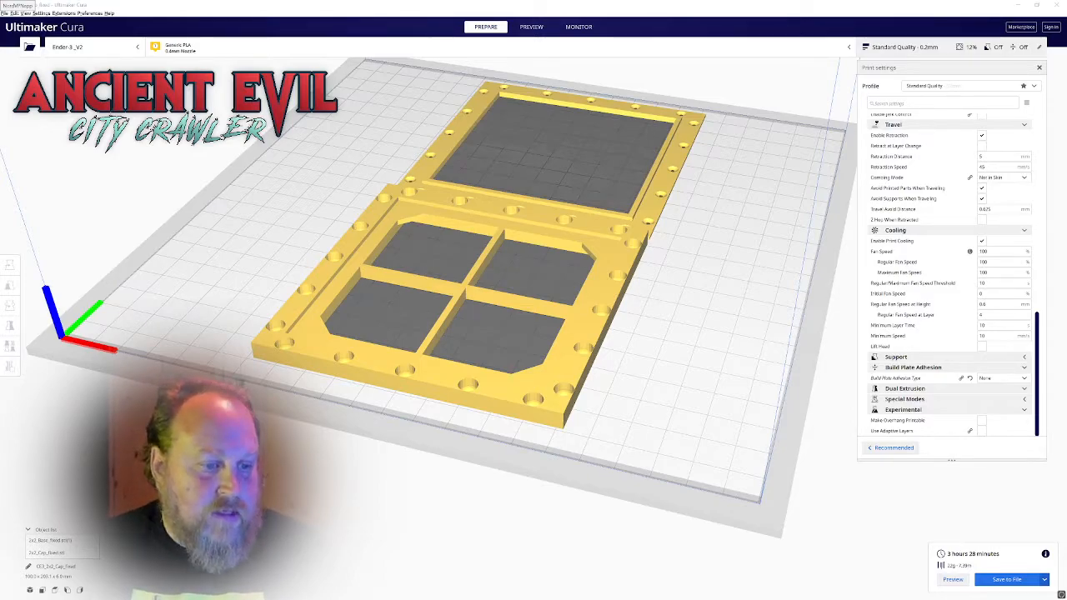
{"action": "right_click_drag", "start_coordinate": [689, 410], "coordinate": [717, 431]}
{"action": "scroll", "coordinate": [584, 347], "scroll_direction": "down", "scroll_amount": 2}
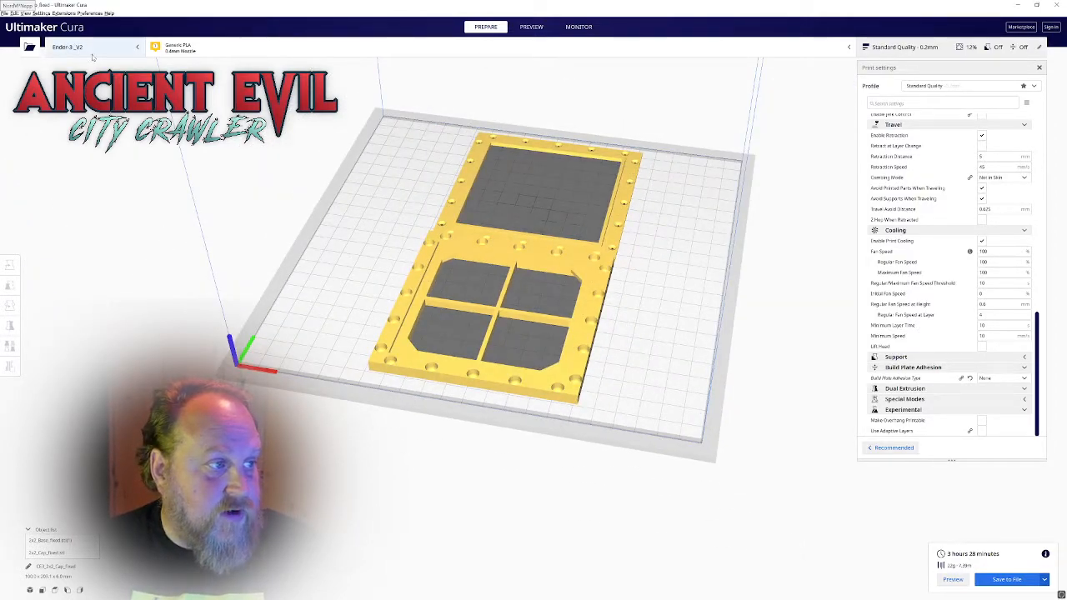
{"action": "right_click_drag", "start_coordinate": [346, 255], "coordinate": [384, 268]}
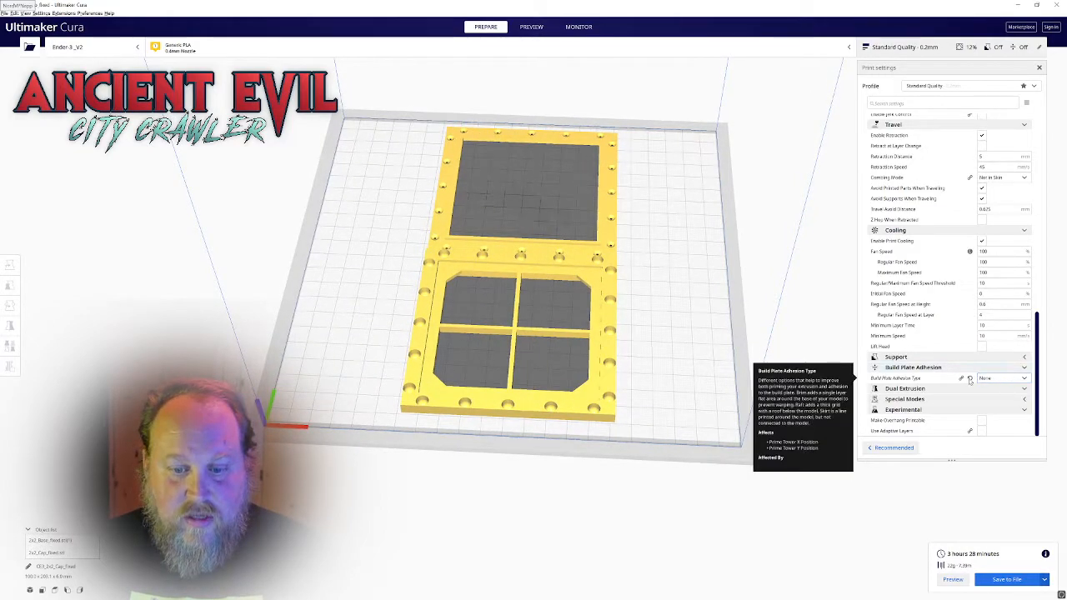
{"action": "right_click_drag", "start_coordinate": [547, 350], "coordinate": [581, 363]}
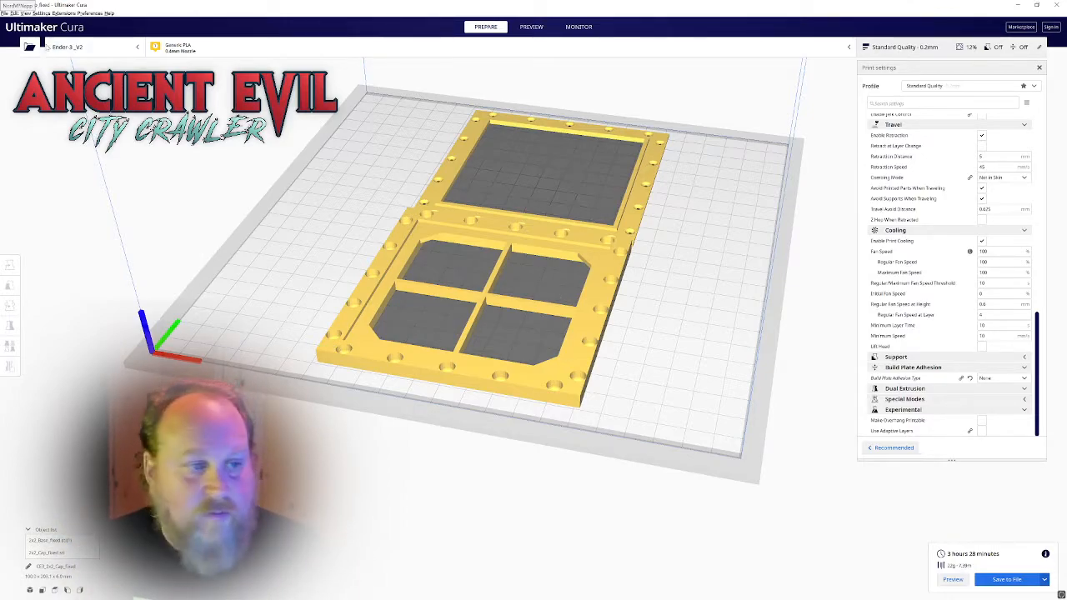
- Import the adhesion helper STL model onto the build plate alongside the two frames
{"action": "left_click", "coordinate": [5, 13]}
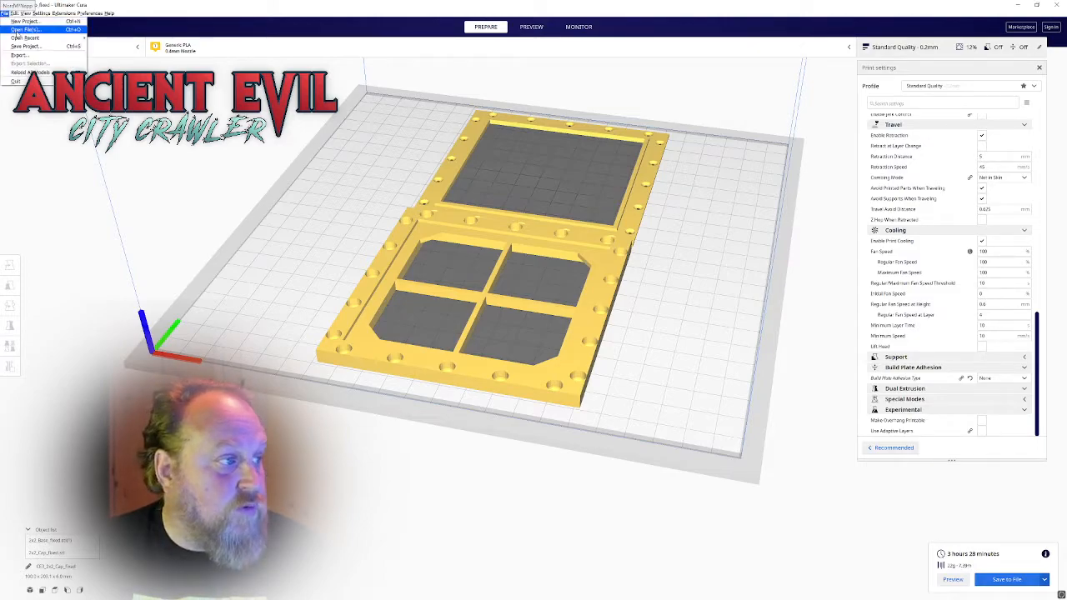
{"action": "left_click", "coordinate": [20, 33]}
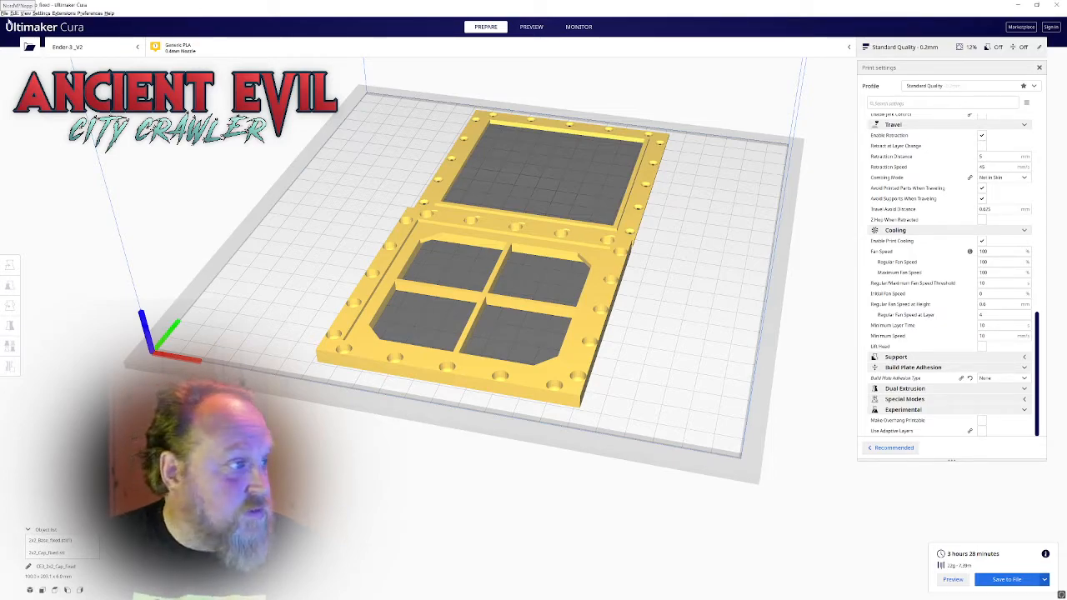
{"action": "left_click", "coordinate": [3, 15]}
{"action": "left_click", "coordinate": [22, 30]}
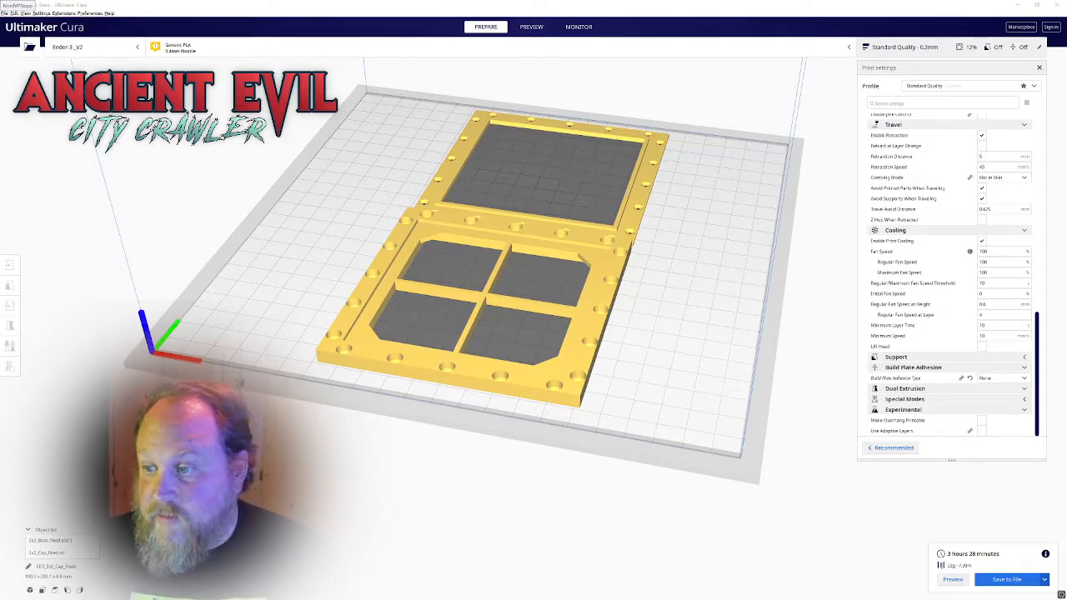
- Select the adhesion helper tab beside the gridded frame and show its scale dimensions
{"action": "right_click_drag", "start_coordinate": [259, 170], "coordinate": [465, 217]}
{"action": "scroll", "coordinate": [300, 202], "scroll_direction": "up", "scroll_amount": 2}
{"action": "left_click", "coordinate": [466, 212]}
{"action": "scroll", "coordinate": [435, 206], "scroll_direction": "up", "scroll_amount": 3}
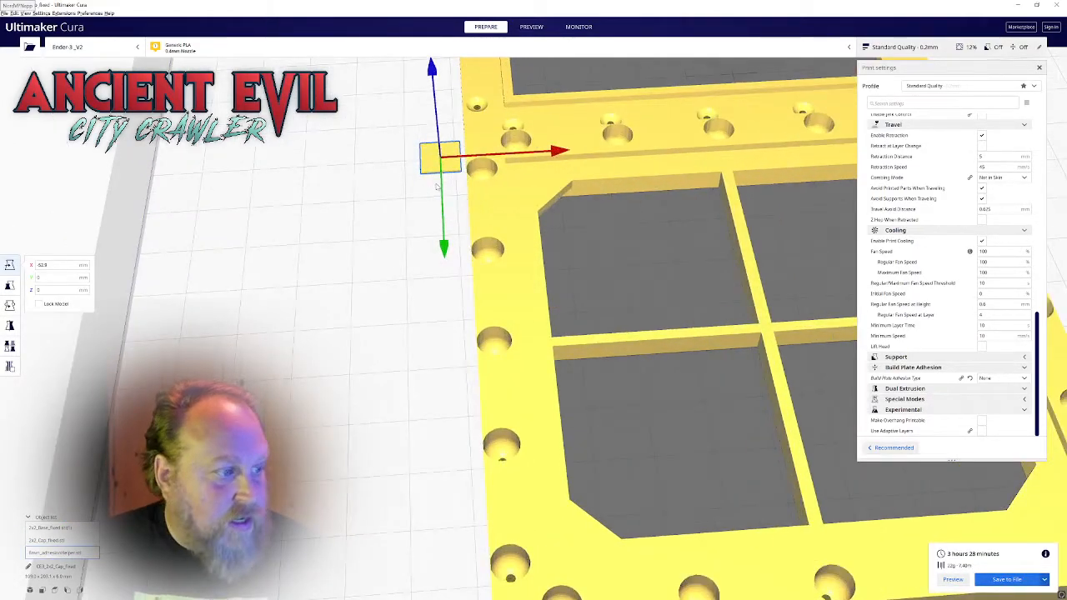
{"action": "left_click", "coordinate": [10, 285]}
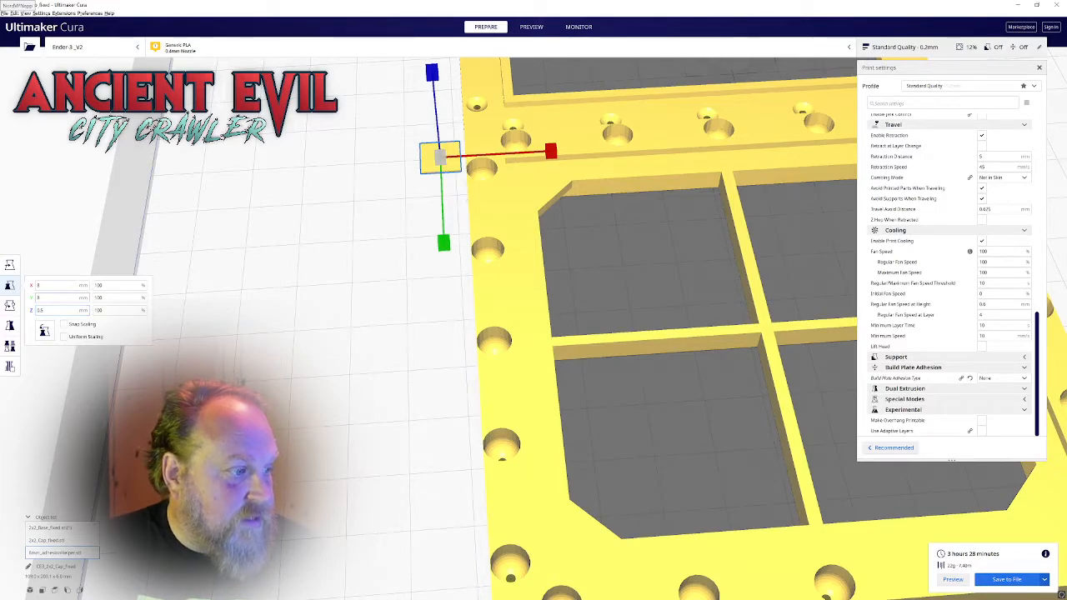
- Move the adhesion helper to the left end of the seam between both frames, at about X -49.5 mm, Y -2 mm
{"action": "right_click_drag", "start_coordinate": [430, 192], "coordinate": [465, 265]}
{"action": "scroll", "coordinate": [406, 210], "scroll_direction": "down", "scroll_amount": 3}
{"action": "scroll", "coordinate": [407, 210], "scroll_direction": "down", "scroll_amount": 3}
{"action": "key", "text": "t"}
{"action": "scroll", "coordinate": [465, 265], "scroll_direction": "up", "scroll_amount": 3}
{"action": "left_click_drag", "start_coordinate": [480, 277], "coordinate": [493, 266]}
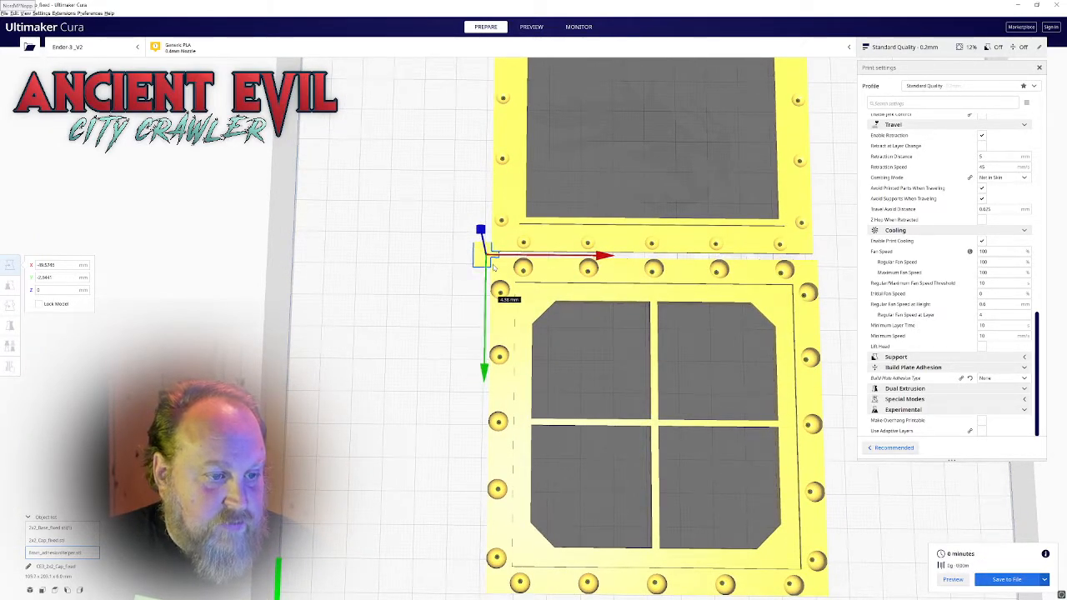
{"action": "scroll", "coordinate": [493, 267], "scroll_direction": "down", "scroll_amount": 2}
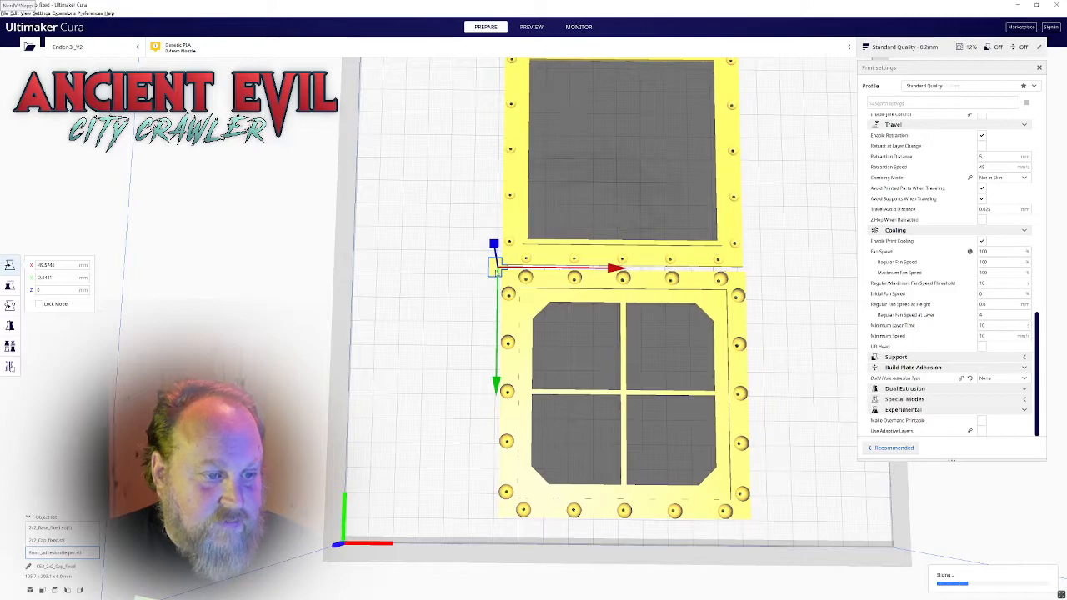
- Multiply the selected adhesion helper to create five copies
{"action": "right_click", "coordinate": [434, 251]}
{"action": "left_click", "coordinate": [457, 270]}
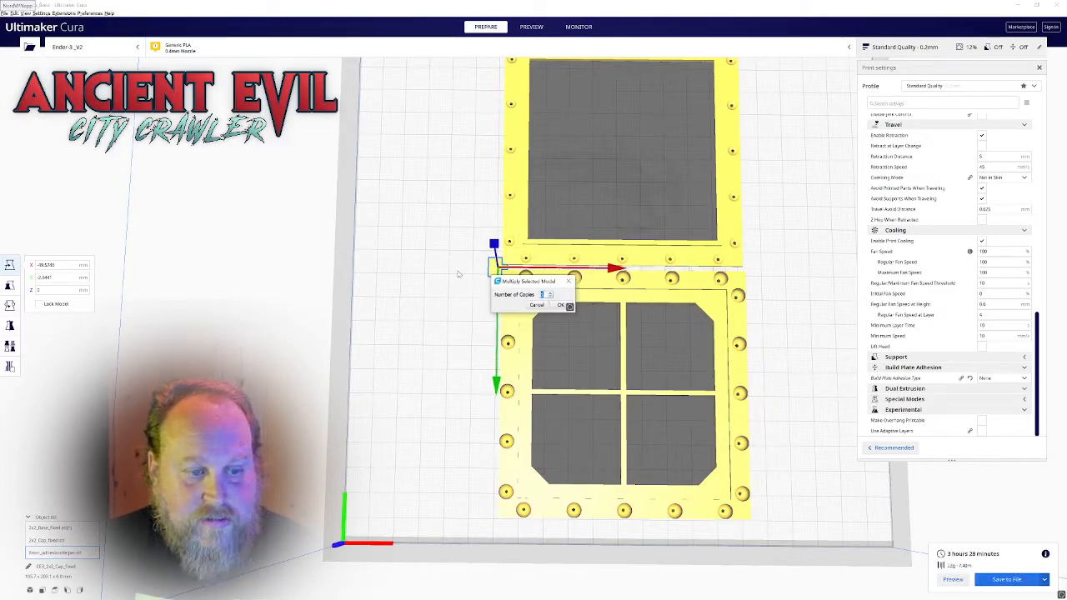
{"action": "key", "text": "Return"}
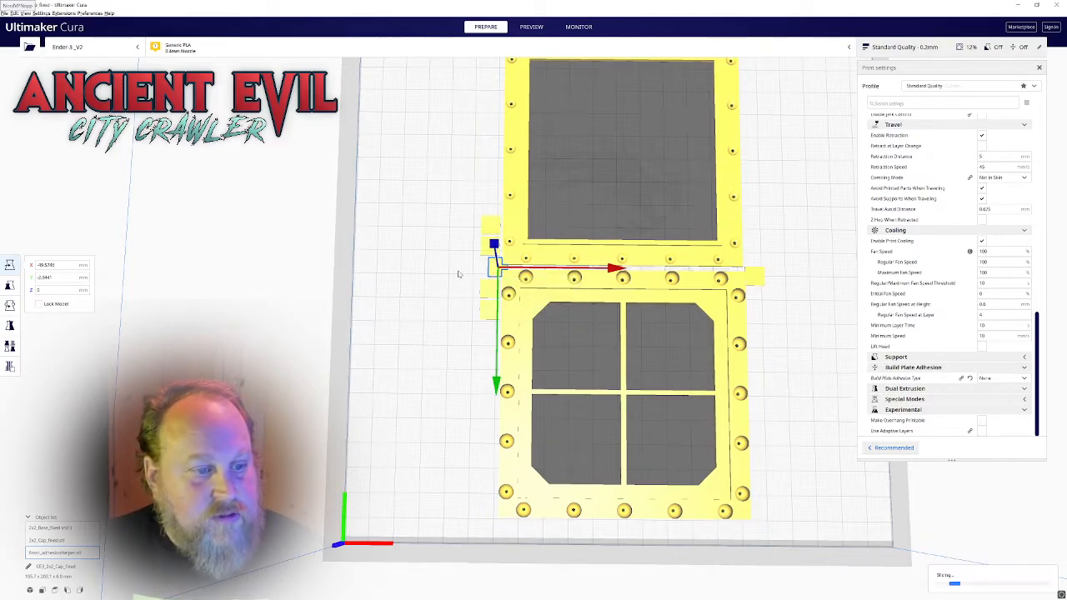
- Move the right-hand helper copy against the right end of the seam between the frames, at about X 54 mm, Y -2 mm
{"action": "left_click", "coordinate": [754, 277]}
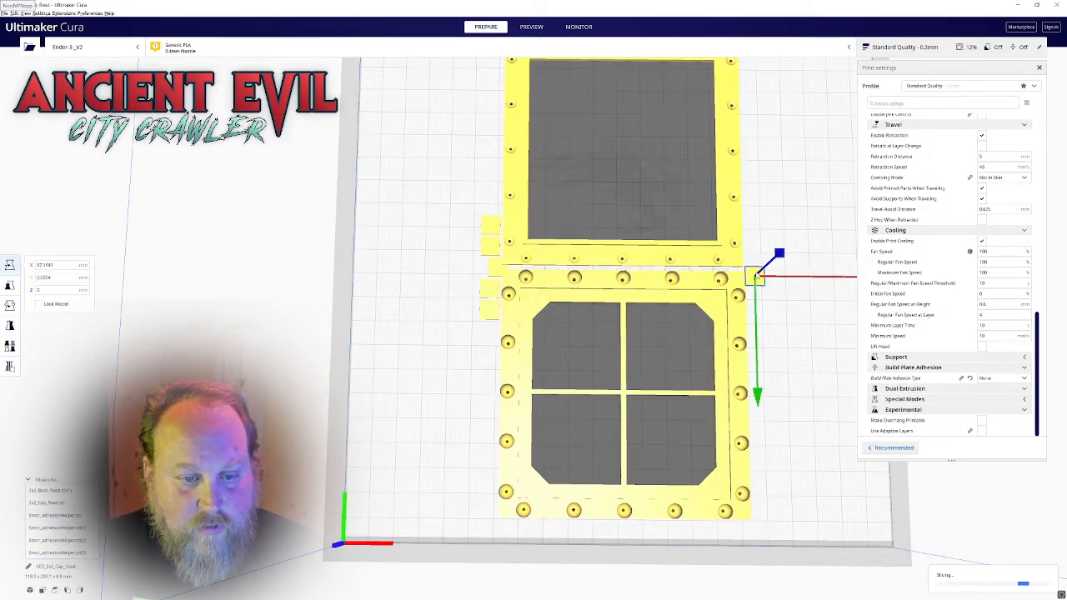
{"action": "scroll", "coordinate": [756, 279], "scroll_direction": "up", "scroll_amount": 2}
{"action": "middle_click_drag", "start_coordinate": [757, 280], "coordinate": [534, 241]}
{"action": "left_click_drag", "start_coordinate": [691, 245], "coordinate": [691, 246]}
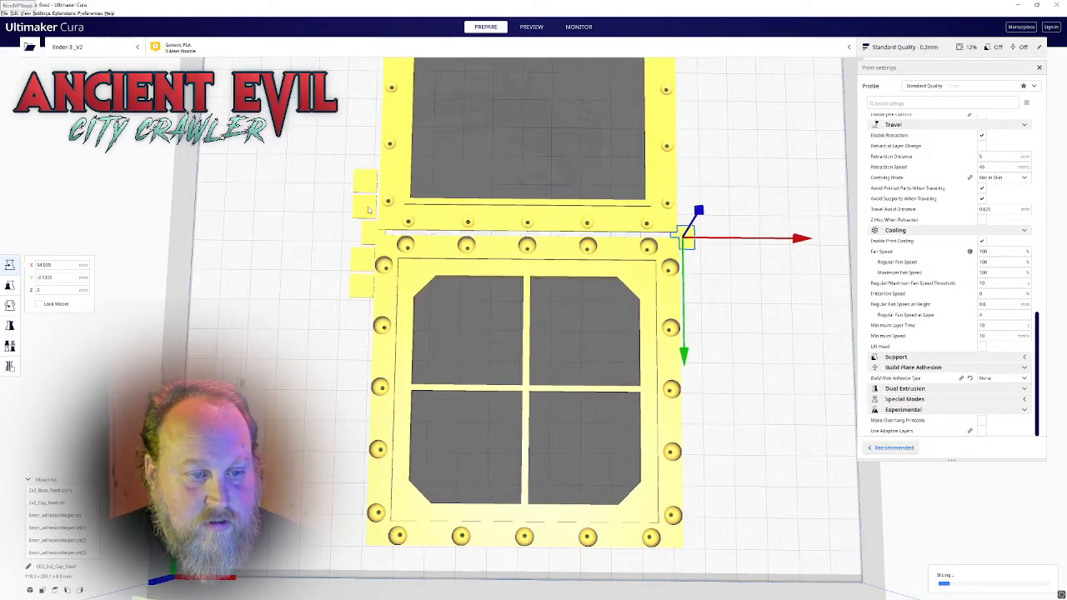
- Move a helper copy from the left side to the gridded frame's front-left corner, at about X -49 mm, Y 101 mm
{"action": "left_click", "coordinate": [361, 288]}
{"action": "left_click_drag", "start_coordinate": [361, 287], "coordinate": [371, 557]}
{"action": "middle_click_drag", "start_coordinate": [450, 505], "coordinate": [524, 344]}
{"action": "right_click_drag", "start_coordinate": [523, 345], "coordinate": [467, 342]}
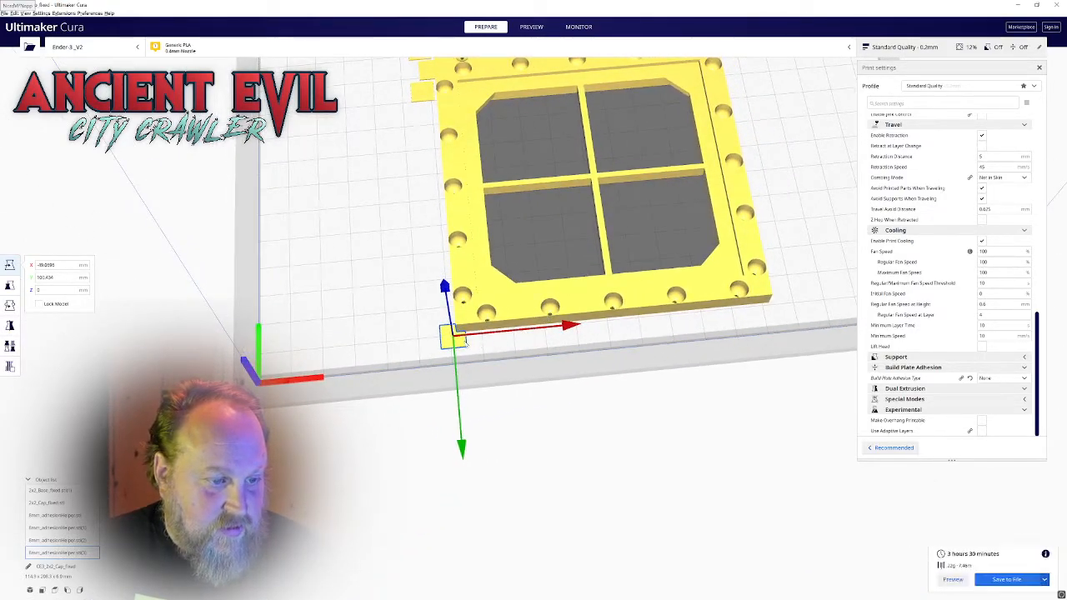
{"action": "left_click_drag", "start_coordinate": [465, 341], "coordinate": [468, 331]}
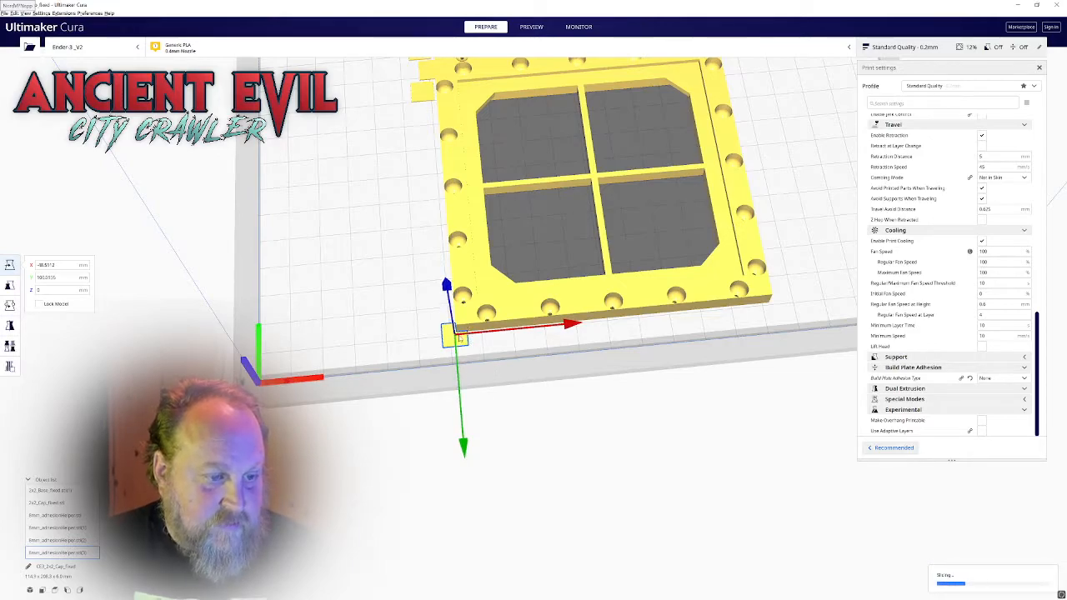
- Move another left-side helper copy to the gridded frame's front-right corner, at about X 53.5 mm
{"action": "right_click_drag", "start_coordinate": [387, 175], "coordinate": [392, 203]}
{"action": "left_click", "coordinate": [414, 108]}
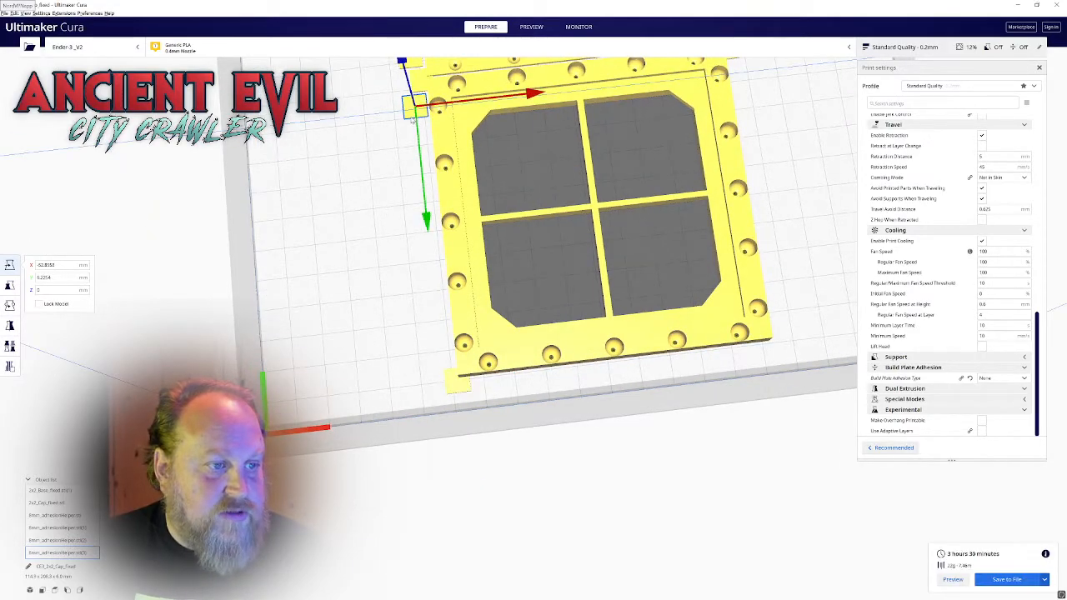
{"action": "left_click_drag", "start_coordinate": [416, 117], "coordinate": [779, 350]}
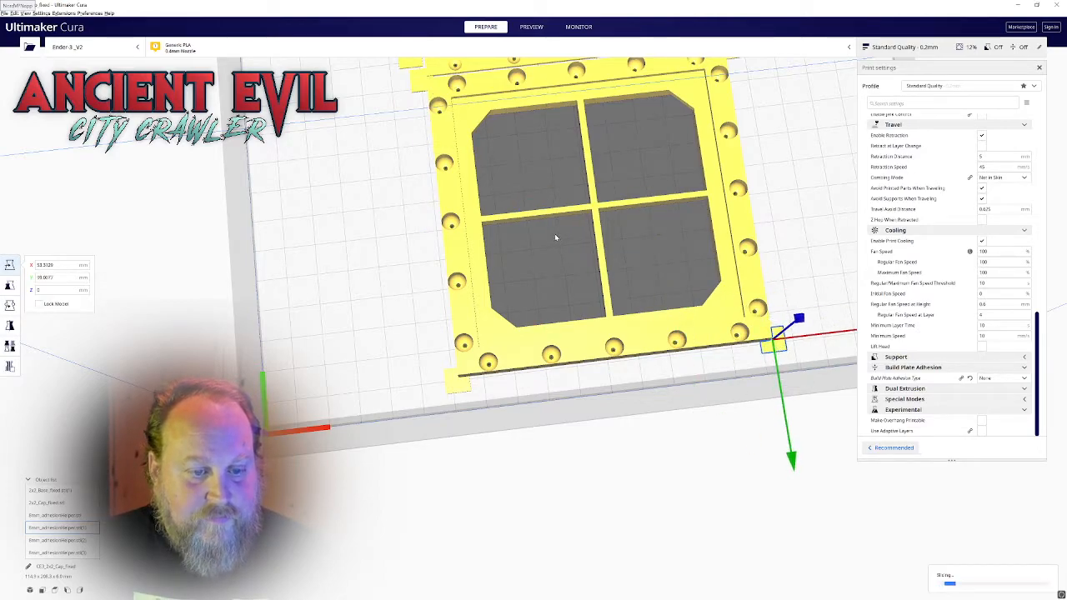
- Move the two spare helper copies to the open frame's back-left and back-right corners, both at about Y -102.6 mm
{"action": "scroll", "coordinate": [533, 193], "scroll_direction": "down", "scroll_amount": 3}
{"action": "middle_click_drag", "start_coordinate": [531, 188], "coordinate": [468, 422]}
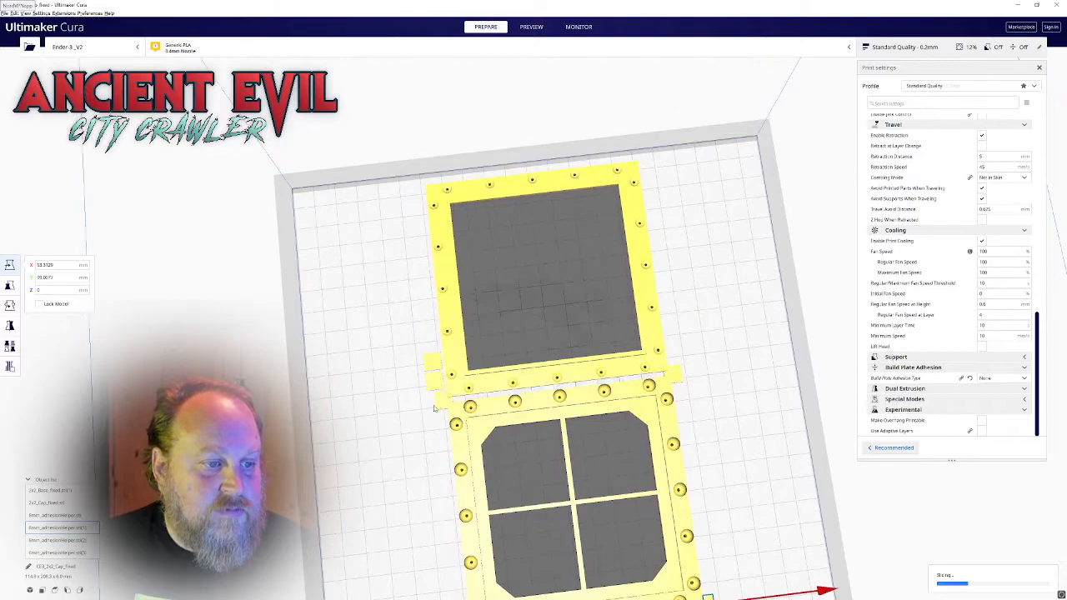
{"action": "left_click", "coordinate": [431, 379]}
{"action": "left_click_drag", "start_coordinate": [431, 379], "coordinate": [430, 191]}
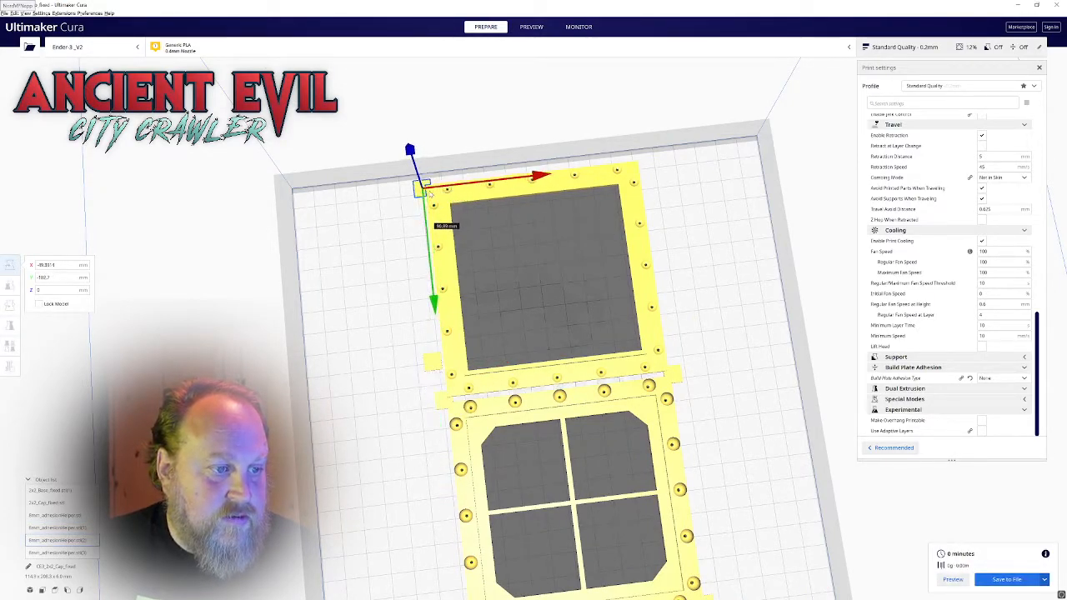
{"action": "left_click", "coordinate": [430, 359]}
{"action": "left_click_drag", "start_coordinate": [440, 367], "coordinate": [645, 168]}
- Stretch the helper at the right end of the seam to about 14.1 mm along Y so it spans both frames
{"action": "right_click_drag", "start_coordinate": [644, 171], "coordinate": [219, 224]}
{"action": "scroll", "coordinate": [220, 224], "scroll_direction": "up", "scroll_amount": 3}
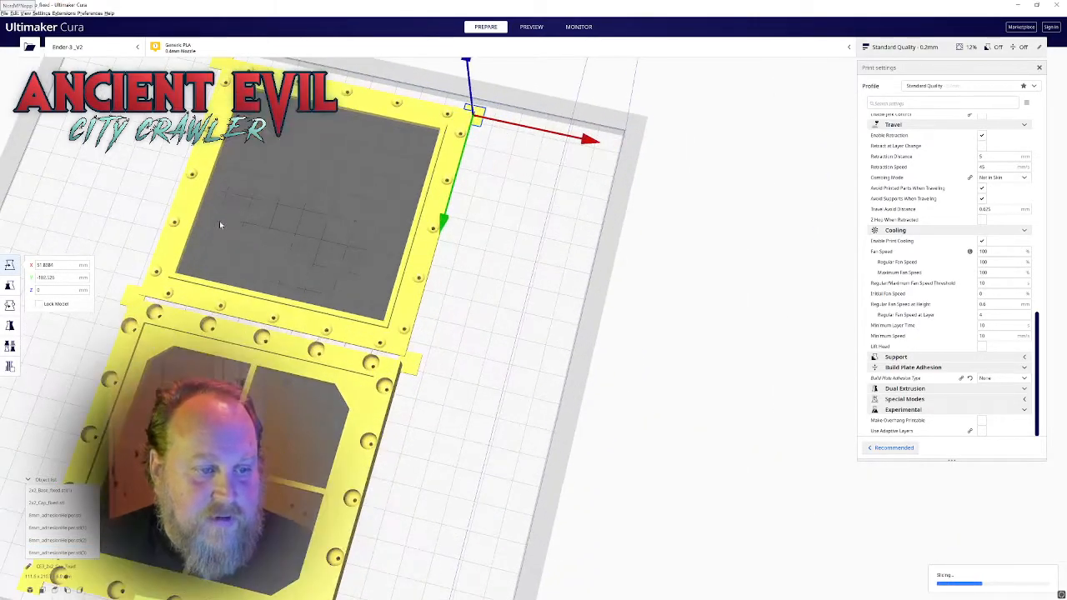
{"action": "left_click", "coordinate": [407, 369]}
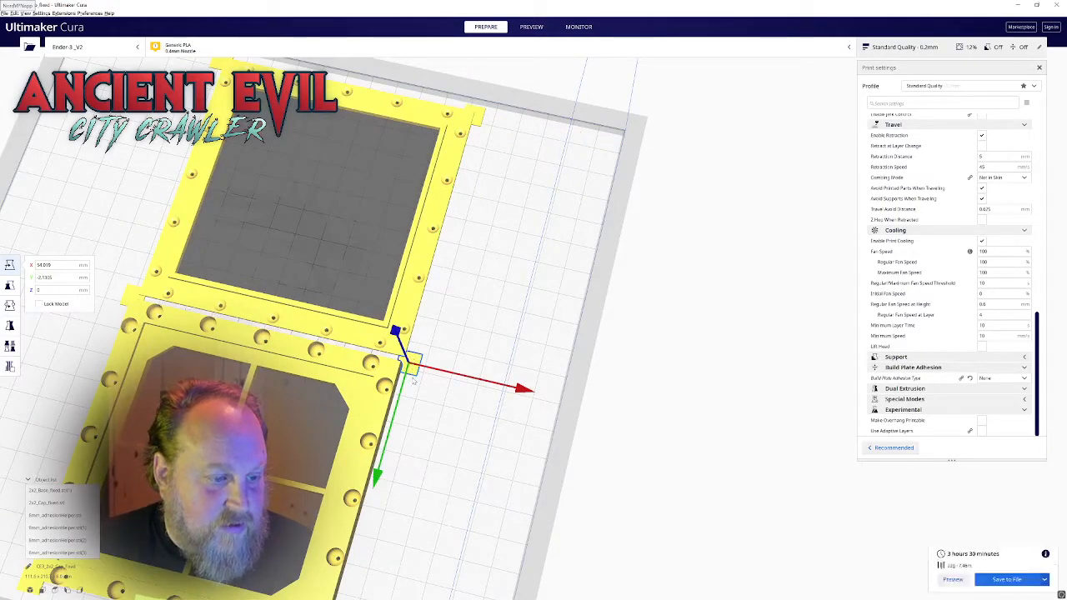
{"action": "key", "text": "s"}
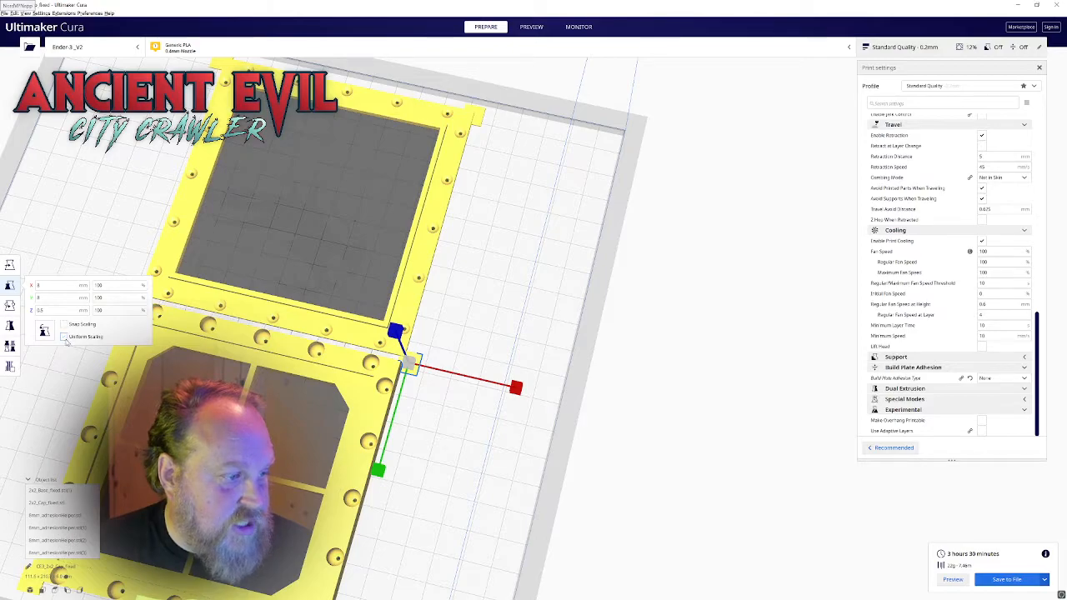
{"action": "left_click_drag", "start_coordinate": [379, 472], "coordinate": [372, 502]}
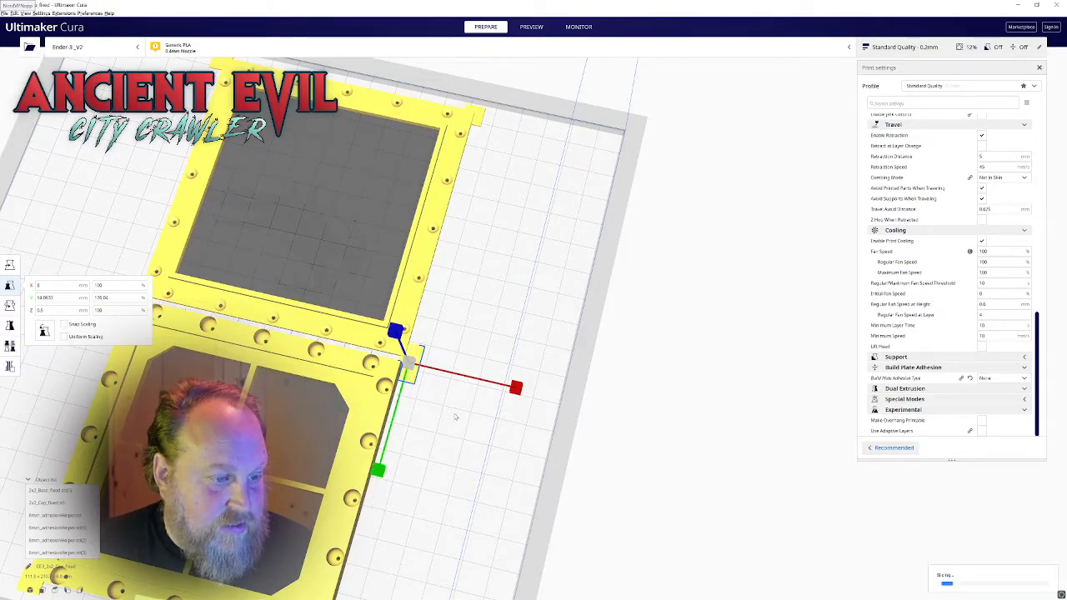
- Stretch the helper at the left end of the seam to about 13.3 mm along Y, and deselect it
{"action": "middle_click_drag", "start_coordinate": [454, 402], "coordinate": [508, 401]}
{"action": "right_click_drag", "start_coordinate": [384, 387], "coordinate": [455, 393]}
{"action": "middle_click_drag", "start_coordinate": [325, 328], "coordinate": [439, 238]}
{"action": "left_click", "coordinate": [386, 340]}
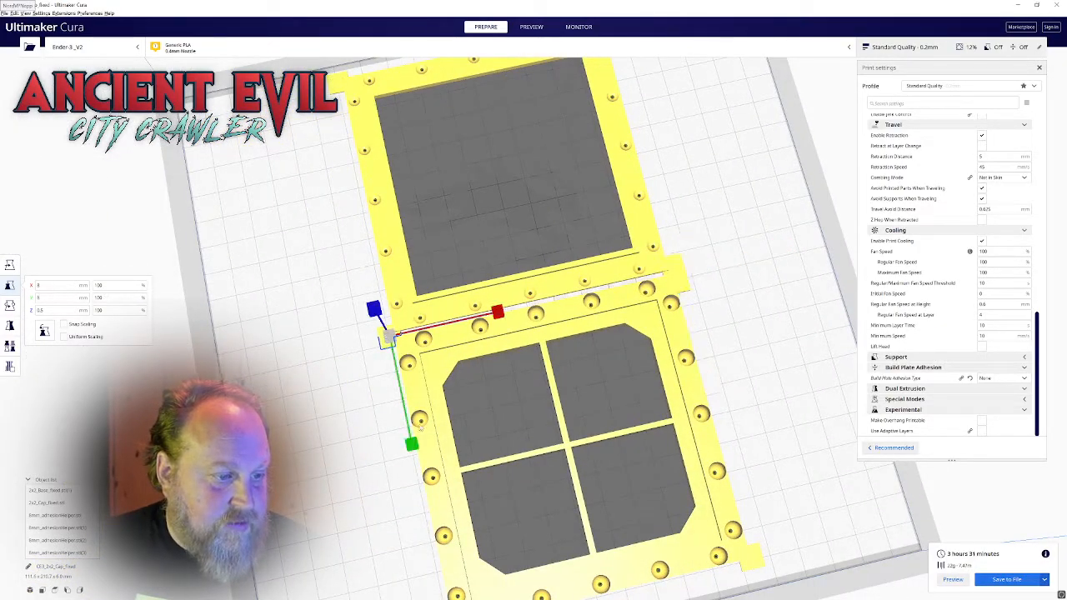
{"action": "left_click_drag", "start_coordinate": [414, 445], "coordinate": [419, 471]}
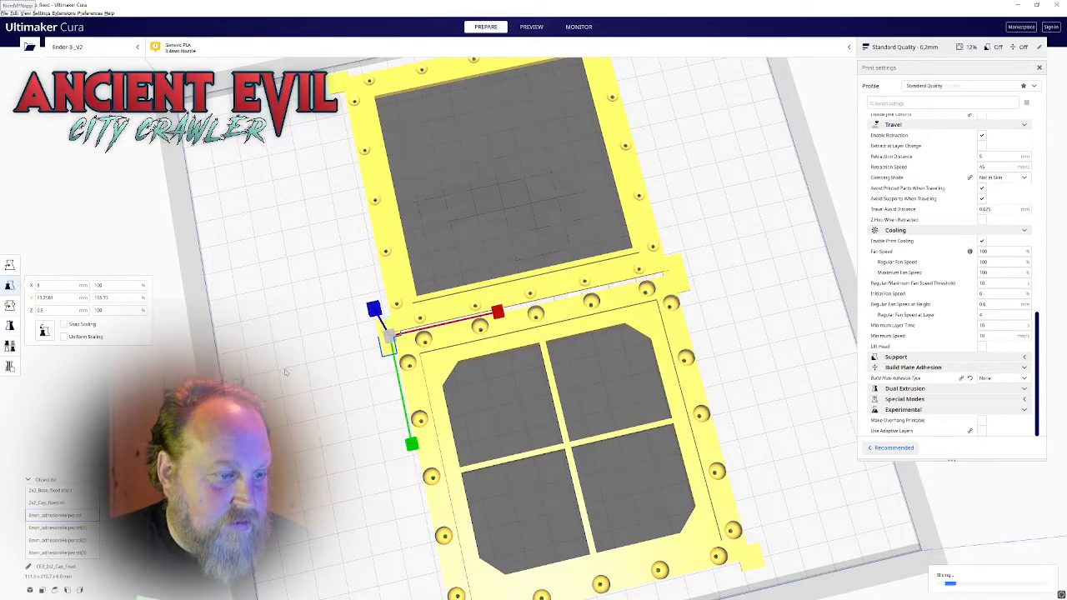
{"action": "left_click", "coordinate": [317, 367]}
{"action": "scroll", "coordinate": [323, 363], "scroll_direction": "down", "scroll_amount": 3}
{"action": "right_click_drag", "start_coordinate": [329, 359], "coordinate": [313, 295]}
{"action": "right_click", "coordinate": [311, 295]}
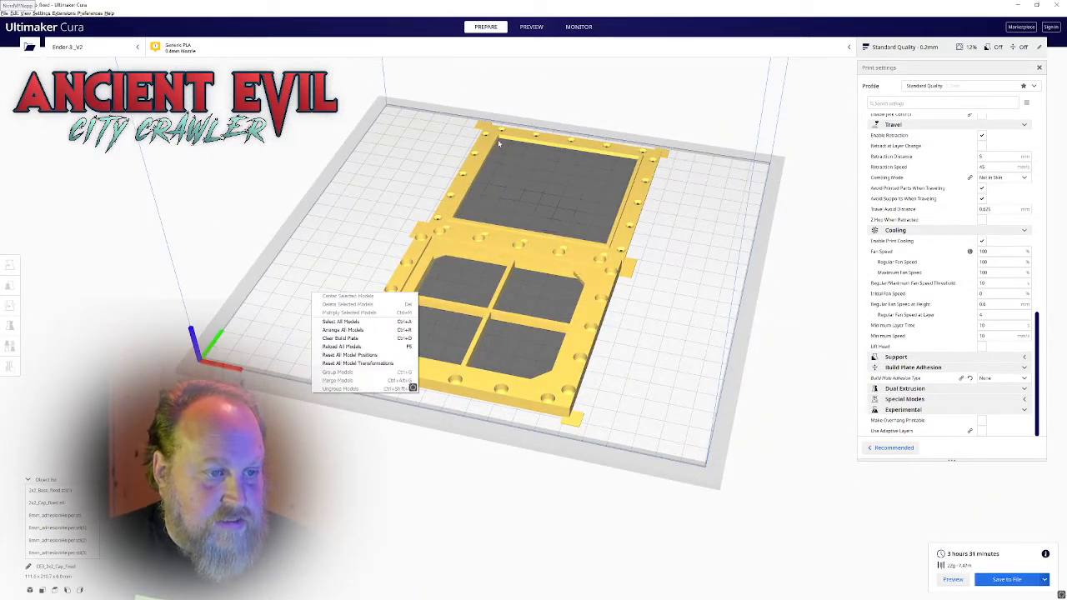
{"action": "left_click", "coordinate": [383, 215]}
{"action": "right_click_drag", "start_coordinate": [378, 216], "coordinate": [358, 253]}
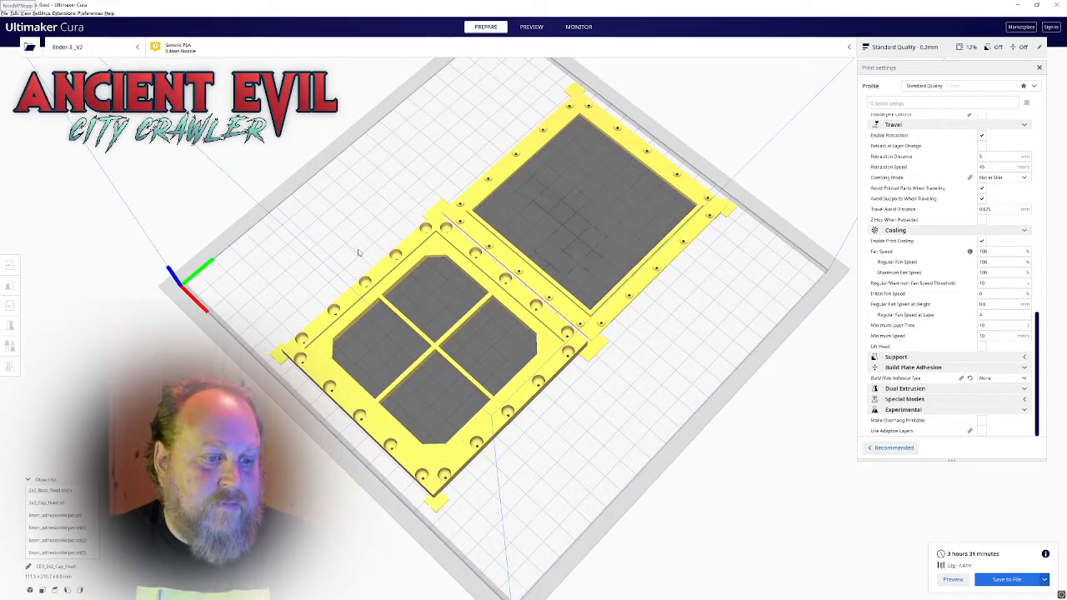
{"action": "scroll", "coordinate": [360, 252], "scroll_direction": "down", "scroll_amount": 3}
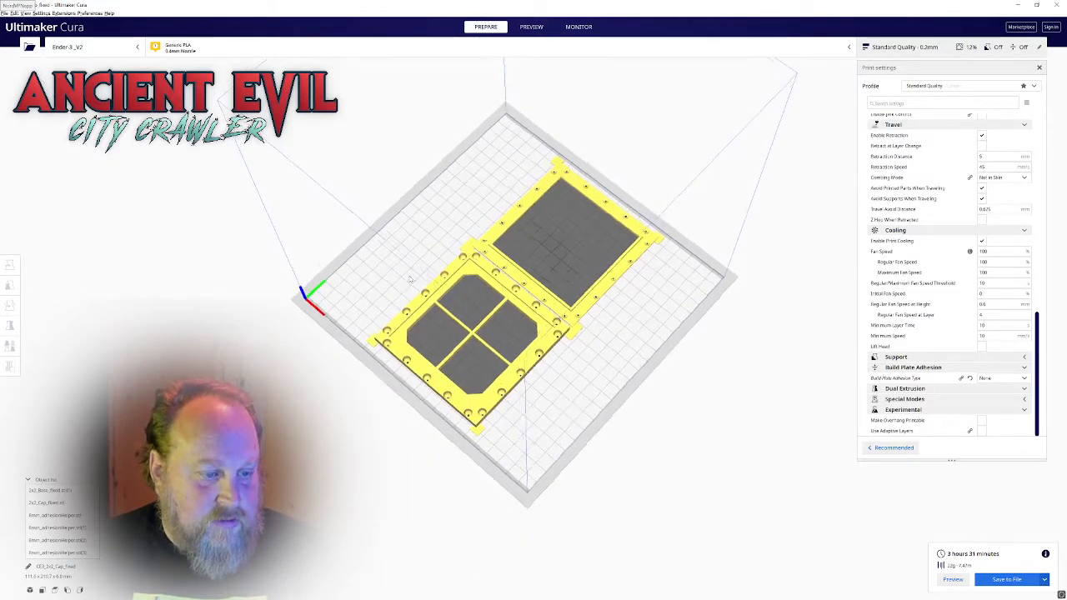
{"action": "right_click_drag", "start_coordinate": [359, 253], "coordinate": [369, 252]}
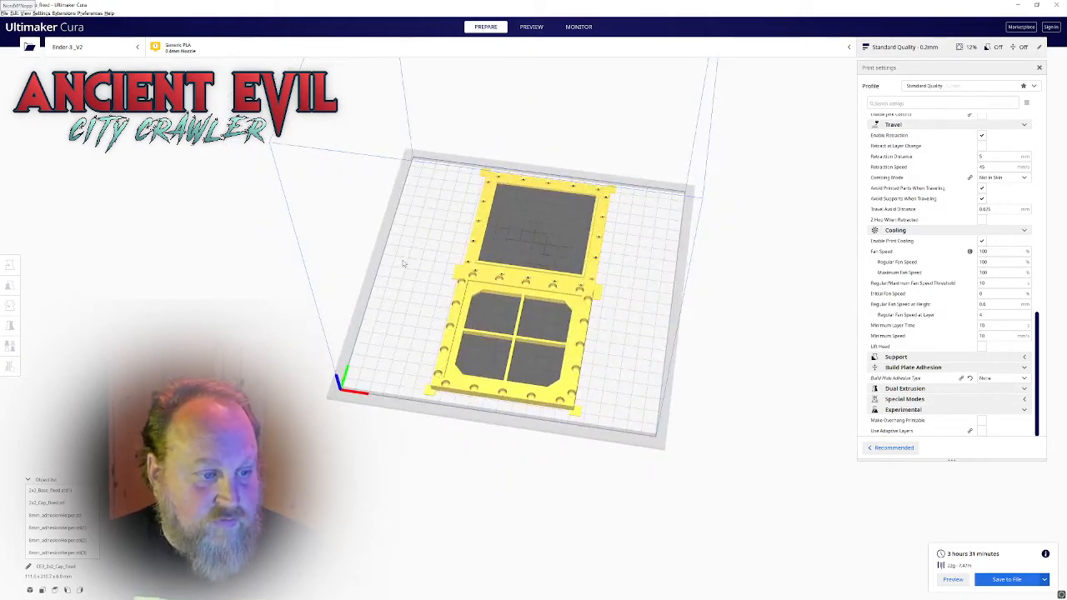
- Select all models and move them together along X toward the left edge of the build plate
{"action": "right_click", "coordinate": [403, 263]}
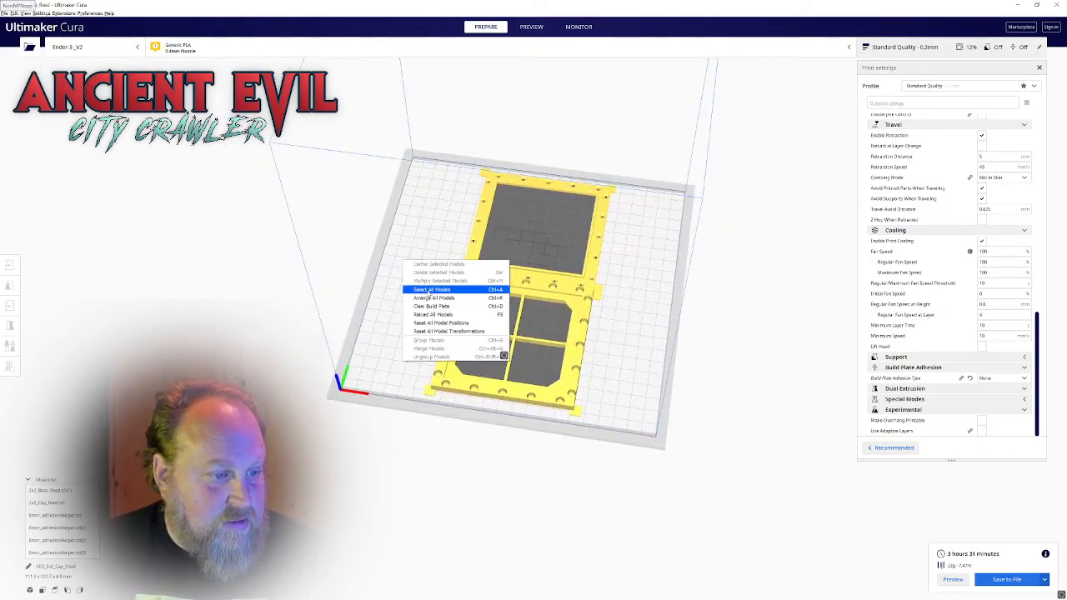
{"action": "left_click", "coordinate": [432, 289]}
{"action": "key", "text": "t"}
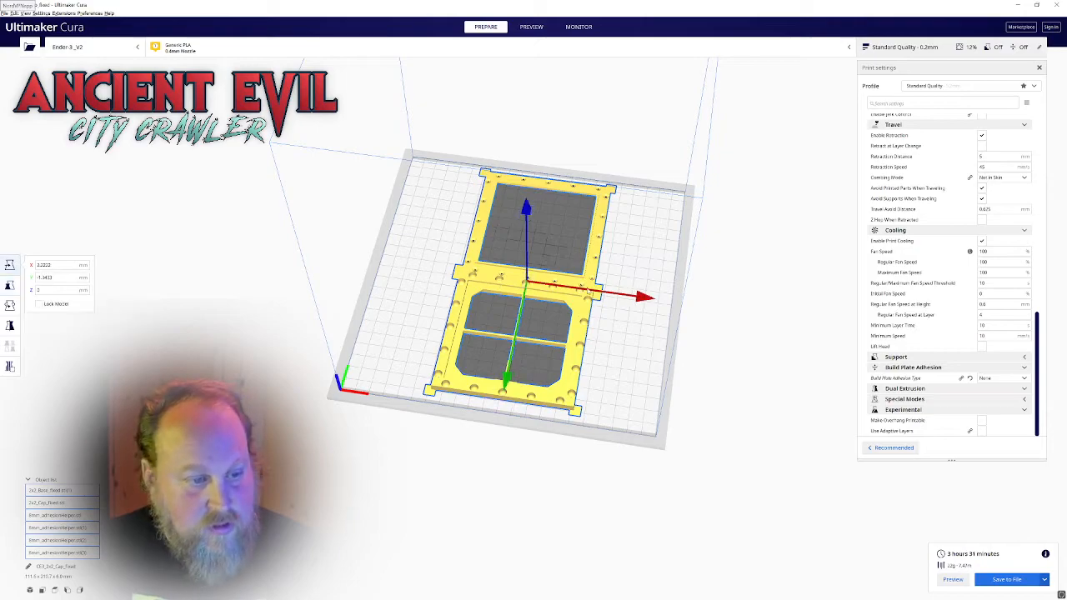
{"action": "left_click_drag", "start_coordinate": [644, 297], "coordinate": [570, 305]}
{"action": "left_click", "coordinate": [570, 305]}
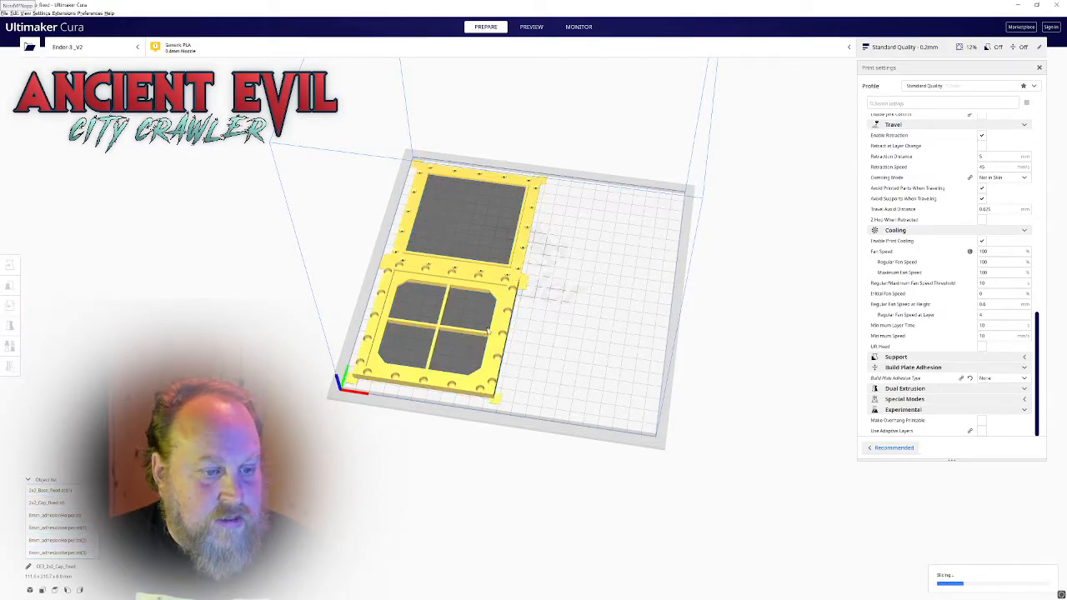
- Select the windowed frame and the open frame together and multiply them with one copy of each
{"action": "left_click", "coordinate": [498, 331]}
{"action": "left_click", "coordinate": [526, 239], "text": "ctrl"}
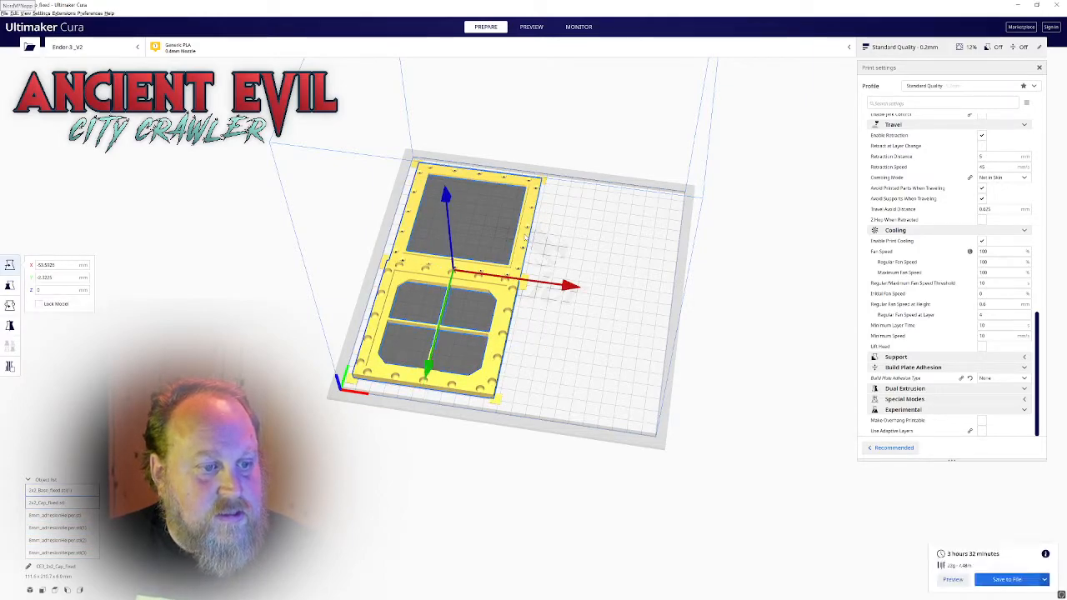
{"action": "right_click", "coordinate": [526, 237]}
{"action": "left_click", "coordinate": [537, 254]}
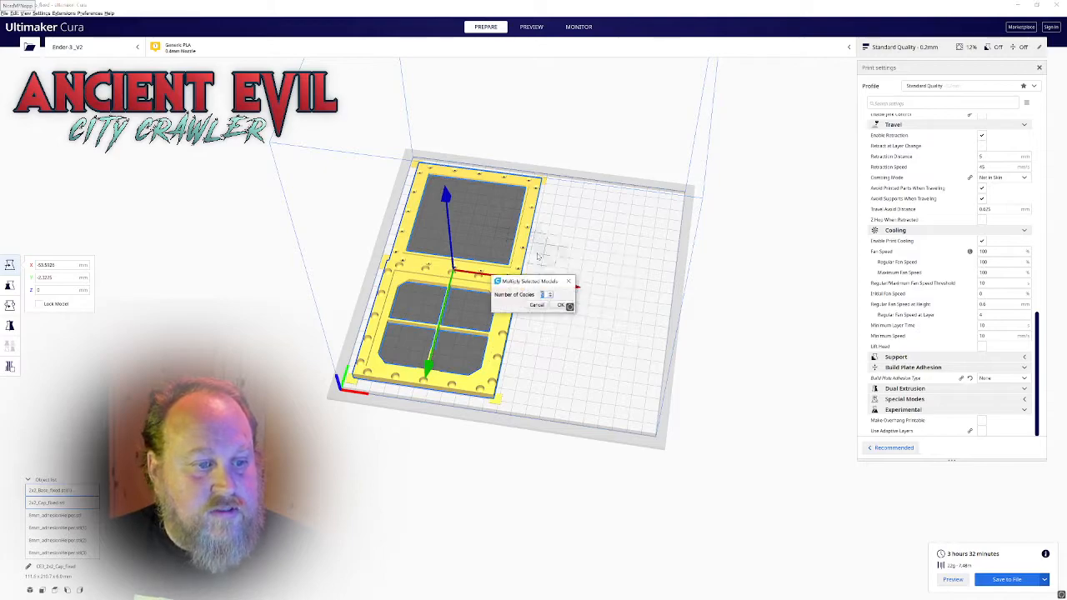
{"action": "left_click", "coordinate": [557, 305]}
- Move the windowed frame copy to the back-right quarter of the build plate and the open frame copy to the front-right quarter
{"action": "left_click", "coordinate": [598, 391]}
{"action": "left_click", "coordinate": [598, 371]}
{"action": "left_click_drag", "start_coordinate": [630, 378], "coordinate": [626, 286]}
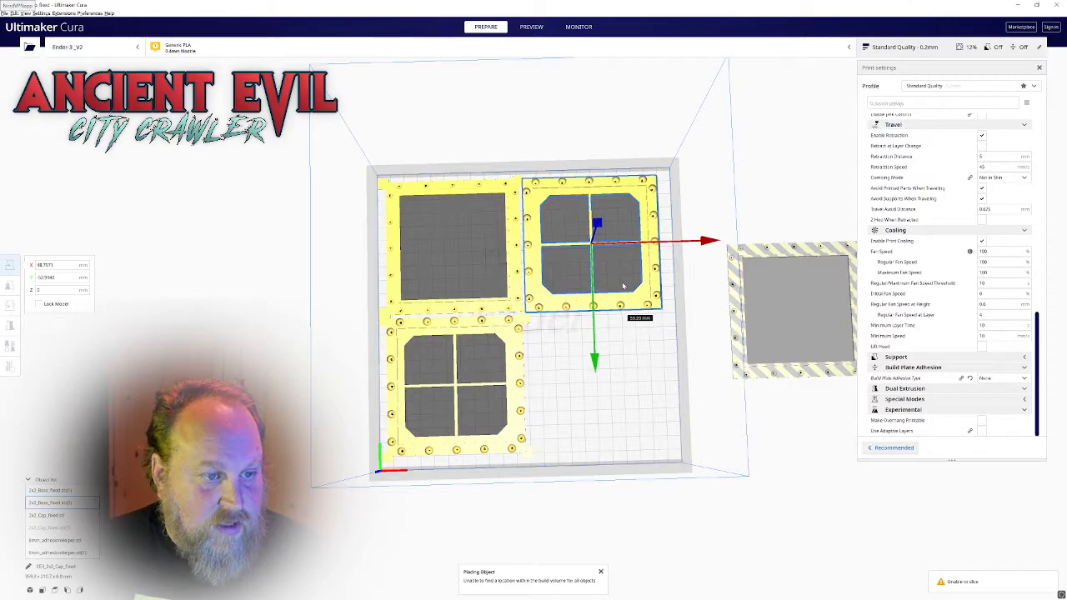
{"action": "scroll", "coordinate": [798, 348], "scroll_direction": "up", "scroll_amount": 2}
{"action": "scroll", "coordinate": [792, 347], "scroll_direction": "down", "scroll_amount": 2}
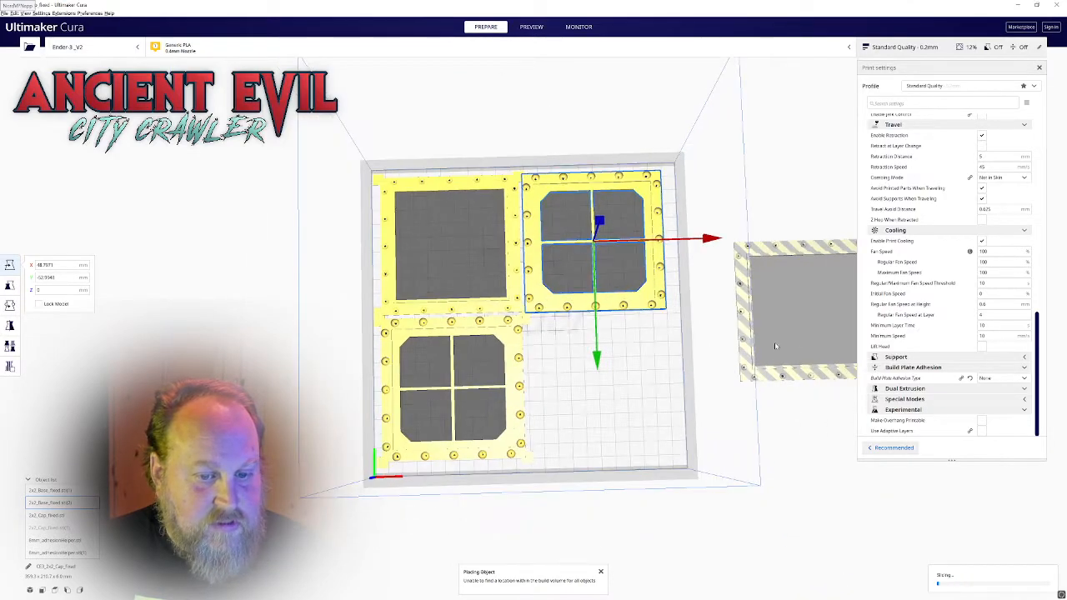
{"action": "left_click", "coordinate": [746, 347]}
{"action": "left_click_drag", "start_coordinate": [746, 347], "coordinate": [538, 426]}
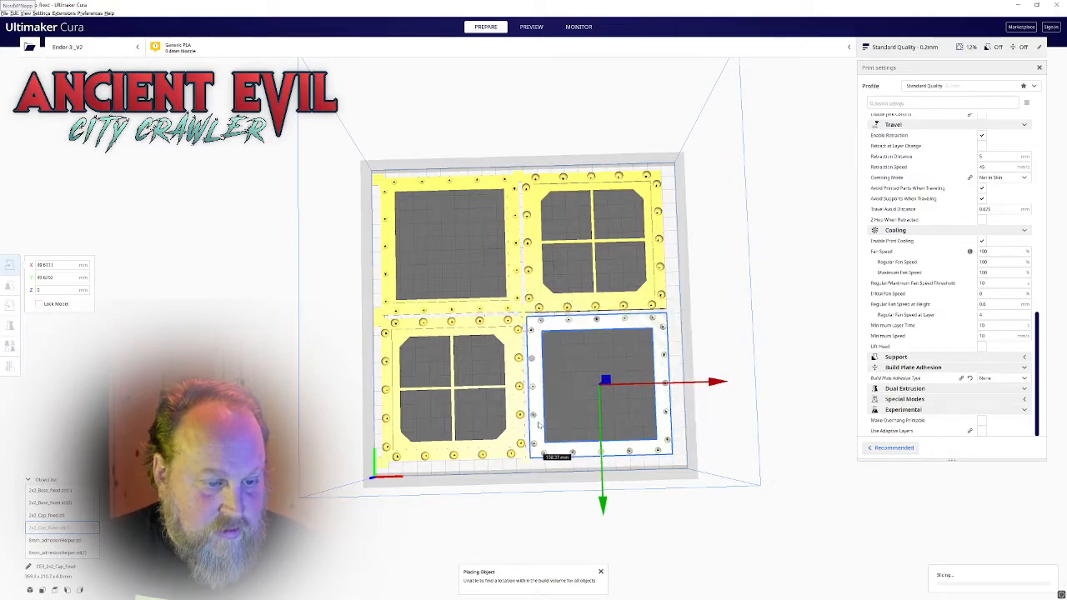
- Make three more copies of the adhesion helper at the front-left corner of the build plate
{"action": "scroll", "coordinate": [627, 399], "scroll_direction": "down", "scroll_amount": 1}
{"action": "right_click_drag", "start_coordinate": [627, 399], "coordinate": [575, 271]}
{"action": "scroll", "coordinate": [539, 338], "scroll_direction": "up", "scroll_amount": 2}
{"action": "left_click", "coordinate": [287, 366]}
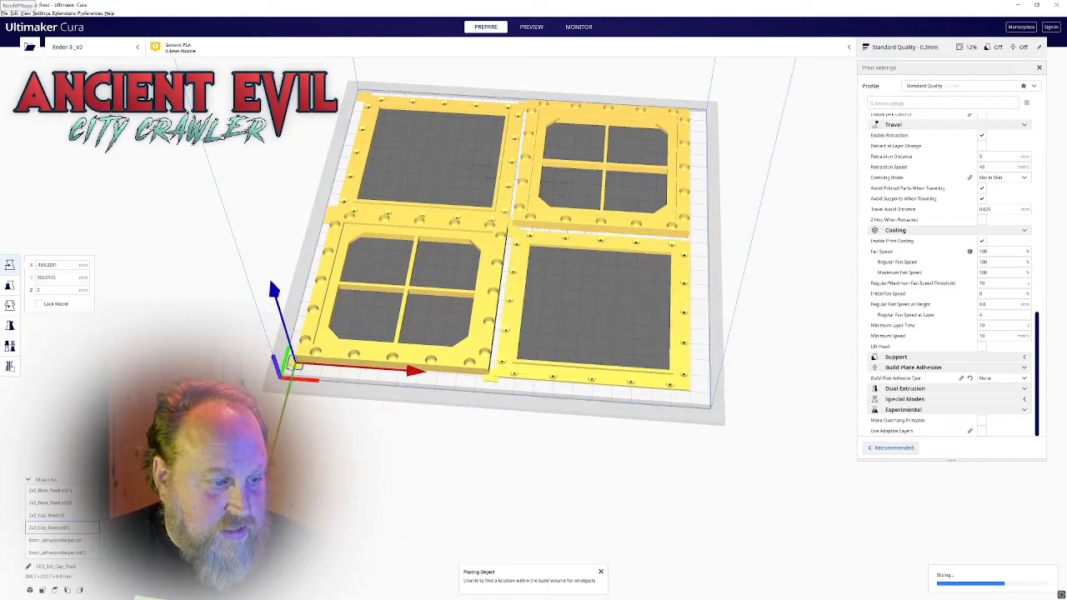
{"action": "right_click", "coordinate": [291, 367]}
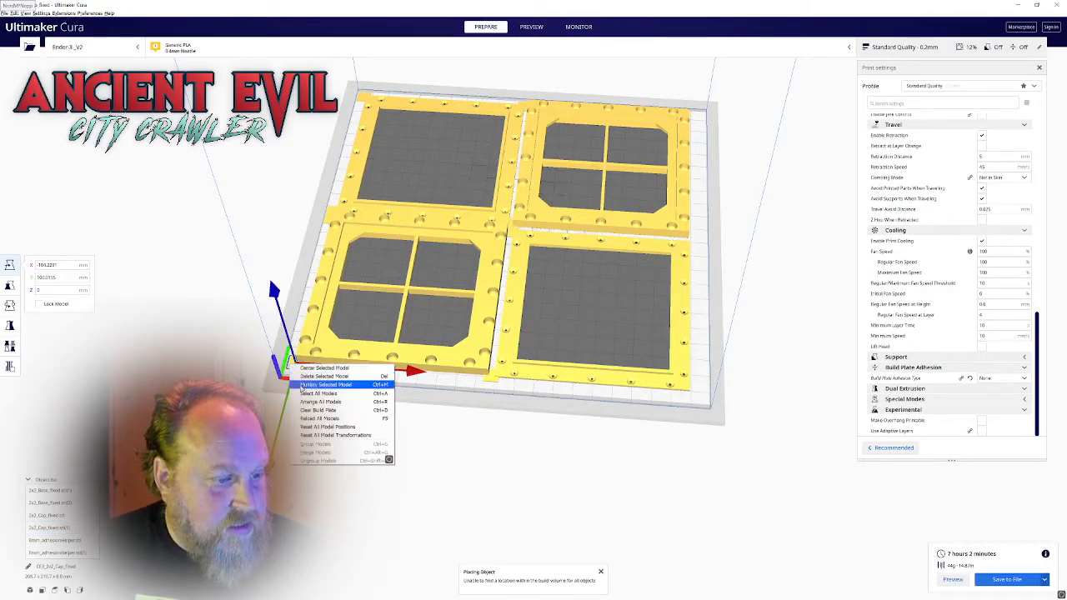
{"action": "left_click", "coordinate": [303, 385]}
{"action": "key", "text": "Return"}
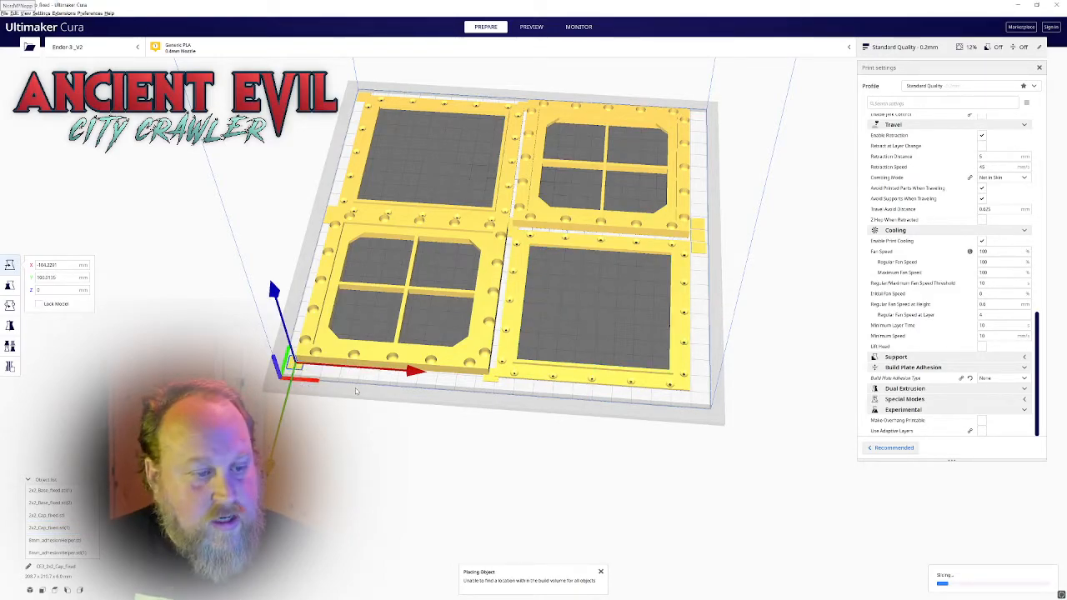
- Move one new helper copy to the outer front corner of the front-right open frame, at about X 101, Y 102 mm
{"action": "right_click_drag", "start_coordinate": [615, 285], "coordinate": [621, 299]}
{"action": "left_click", "coordinate": [704, 263]}
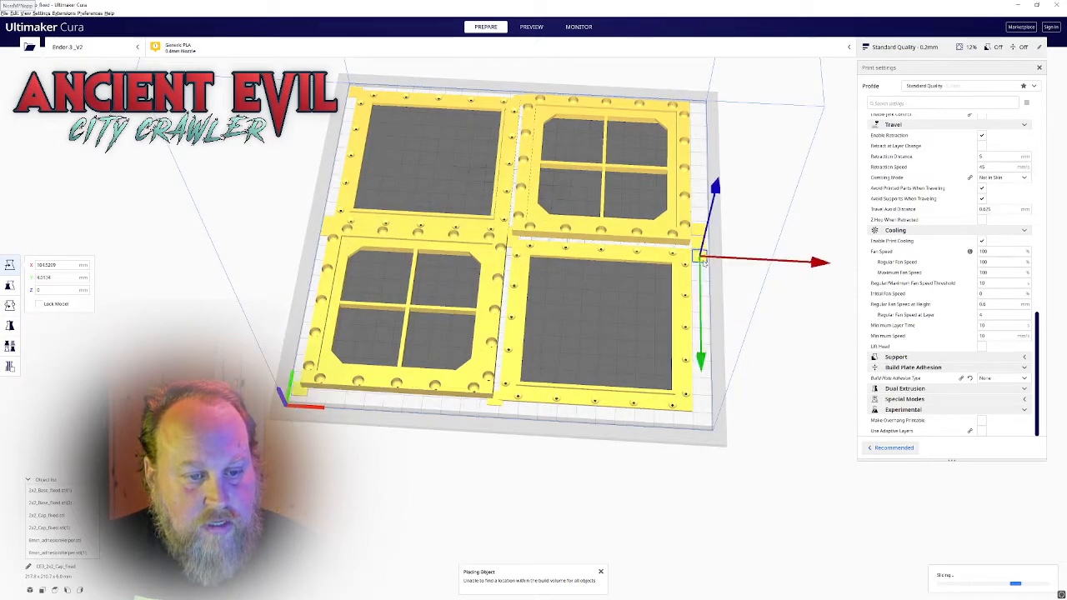
{"action": "left_click_drag", "start_coordinate": [705, 263], "coordinate": [701, 425]}
{"action": "right_click_drag", "start_coordinate": [534, 286], "coordinate": [558, 318]}
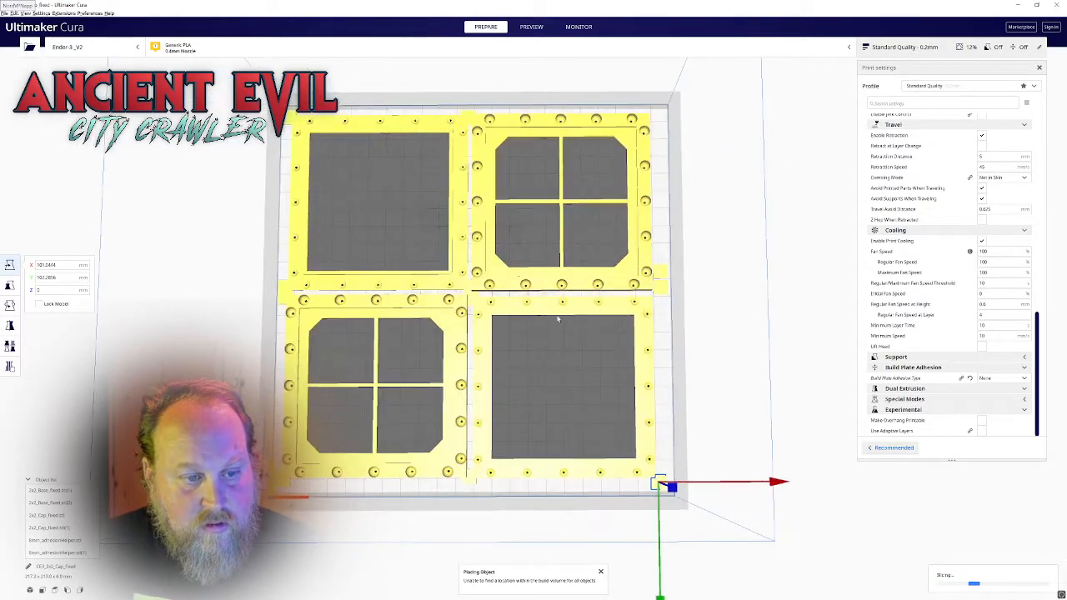
- Move a second helper copy to the right end of the seam and stretch it along Y so it spans both right-hand frames
{"action": "left_click", "coordinate": [657, 290]}
{"action": "left_click_drag", "start_coordinate": [658, 290], "coordinate": [655, 297]}
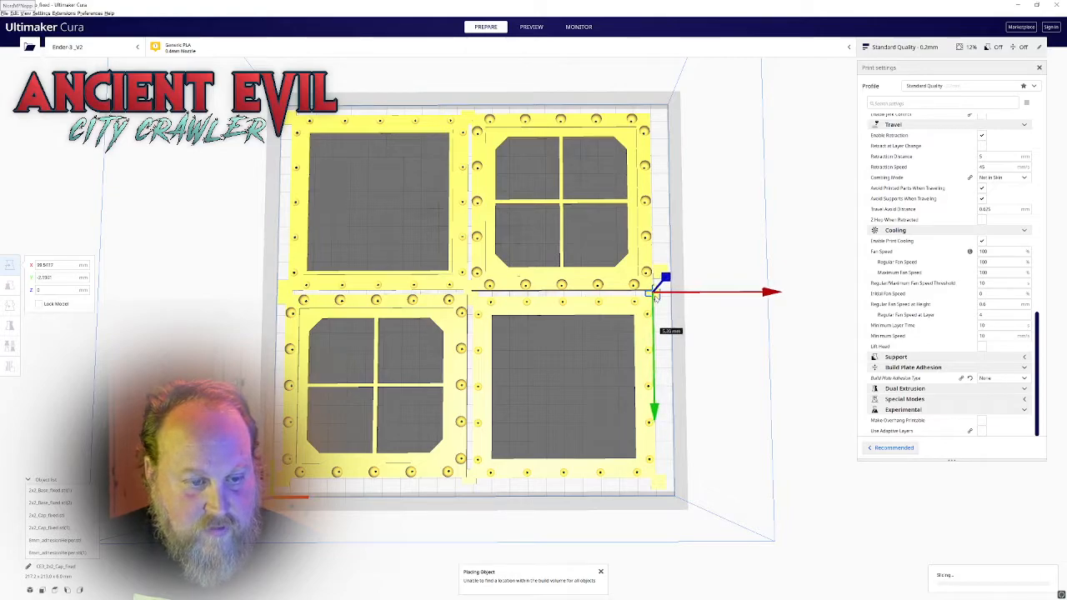
{"action": "key", "text": "s"}
{"action": "left_click_drag", "start_coordinate": [655, 406], "coordinate": [657, 423]}
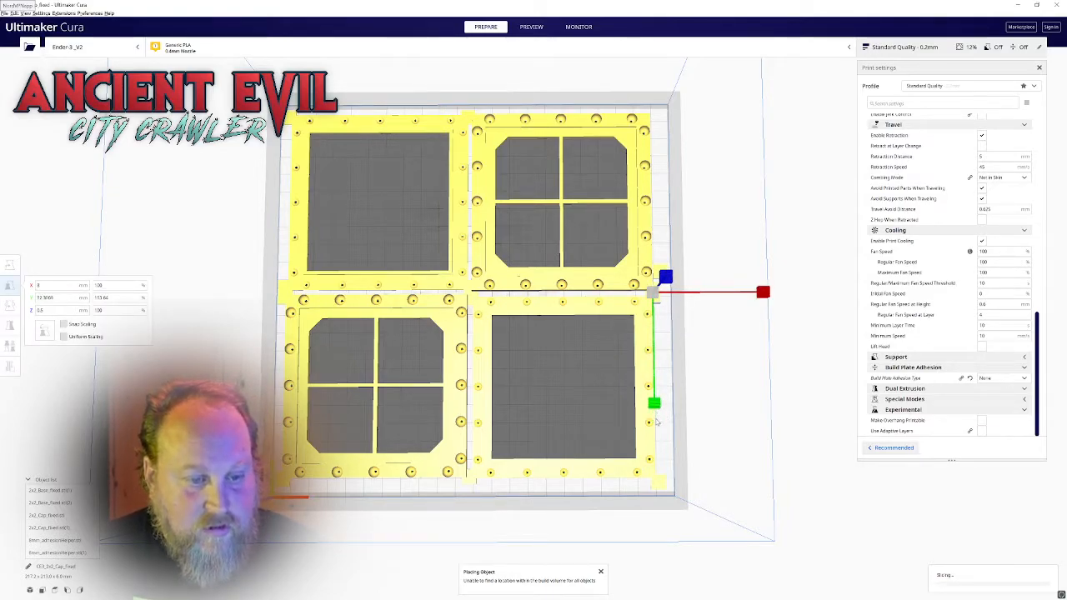
{"action": "key", "text": "Delete"}
- Move the remaining helper copy to the outer back corner of the back-right windowed frame and deselect it
{"action": "left_click", "coordinate": [661, 276]}
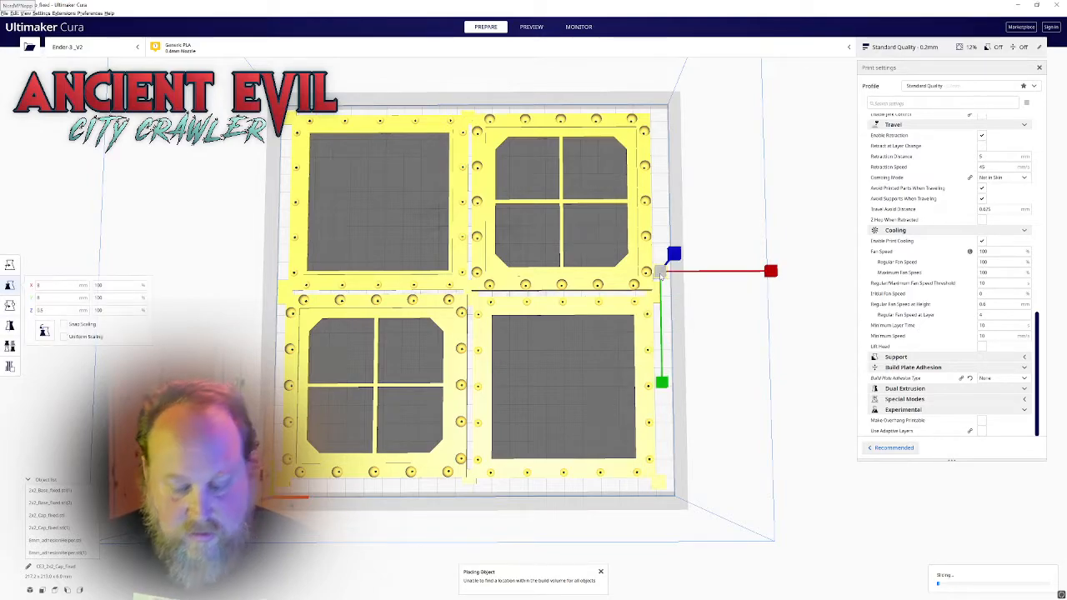
{"action": "key", "text": "t"}
{"action": "left_click_drag", "start_coordinate": [665, 260], "coordinate": [654, 124]}
{"action": "left_click", "coordinate": [664, 179]}
- Select all models and shift them together along X by about 1 mm to center them on the build plate
{"action": "scroll", "coordinate": [658, 208], "scroll_direction": "down", "scroll_amount": 2}
{"action": "right_click_drag", "start_coordinate": [654, 238], "coordinate": [650, 214]}
{"action": "scroll", "coordinate": [650, 214], "scroll_direction": "down", "scroll_amount": 3}
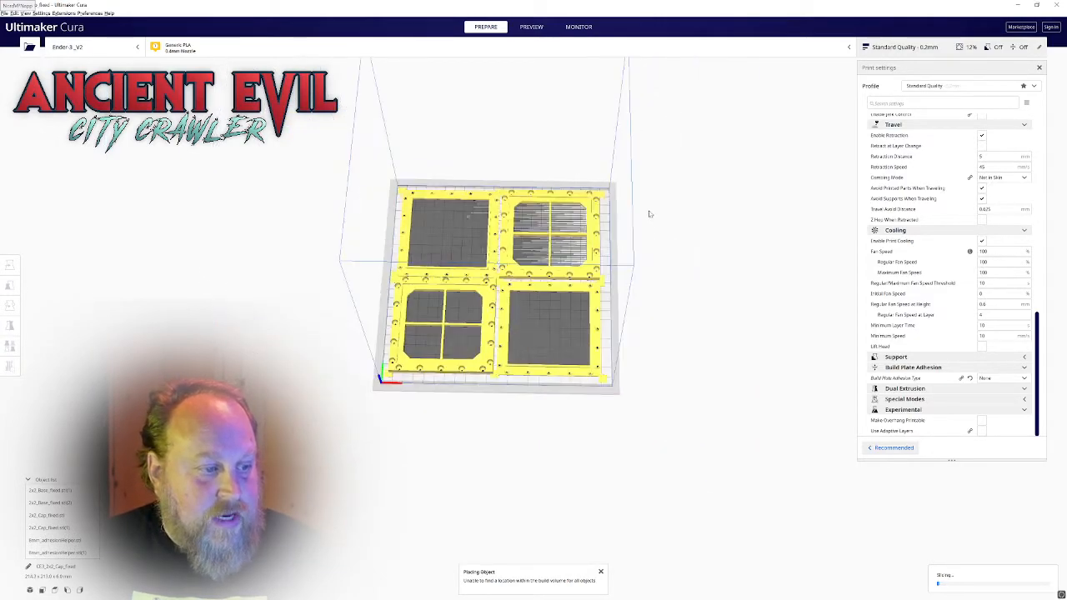
{"action": "right_click", "coordinate": [627, 276]}
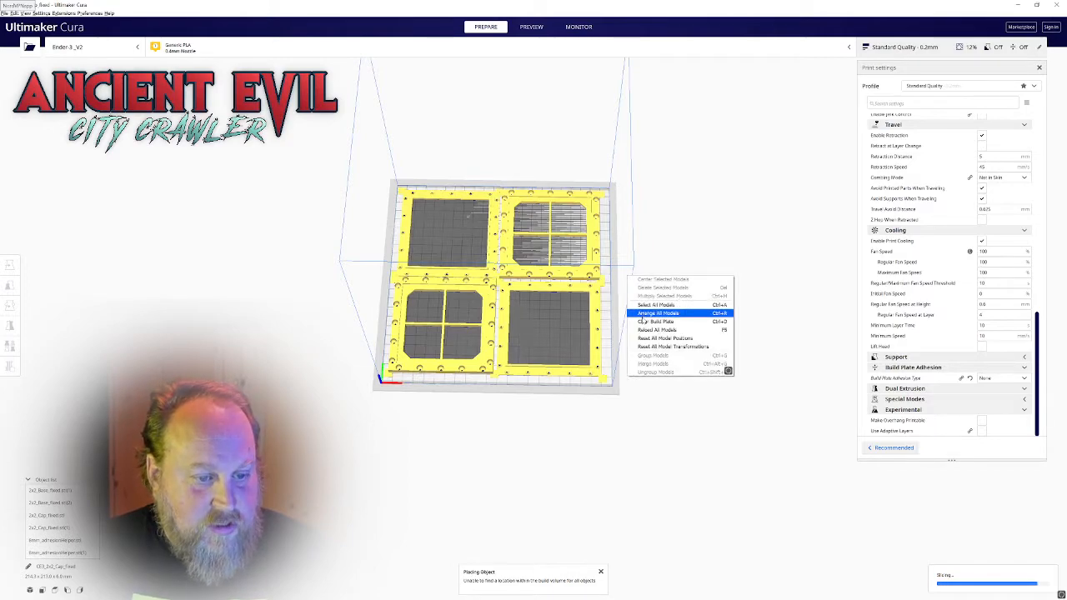
{"action": "left_click", "coordinate": [646, 306]}
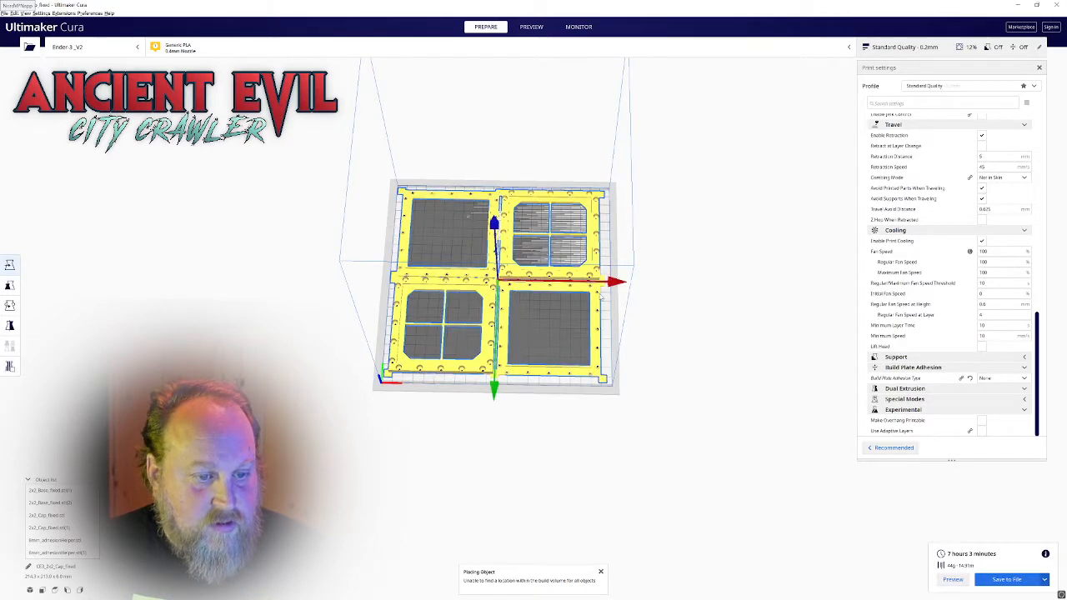
{"action": "left_click_drag", "start_coordinate": [611, 283], "coordinate": [612, 284]}
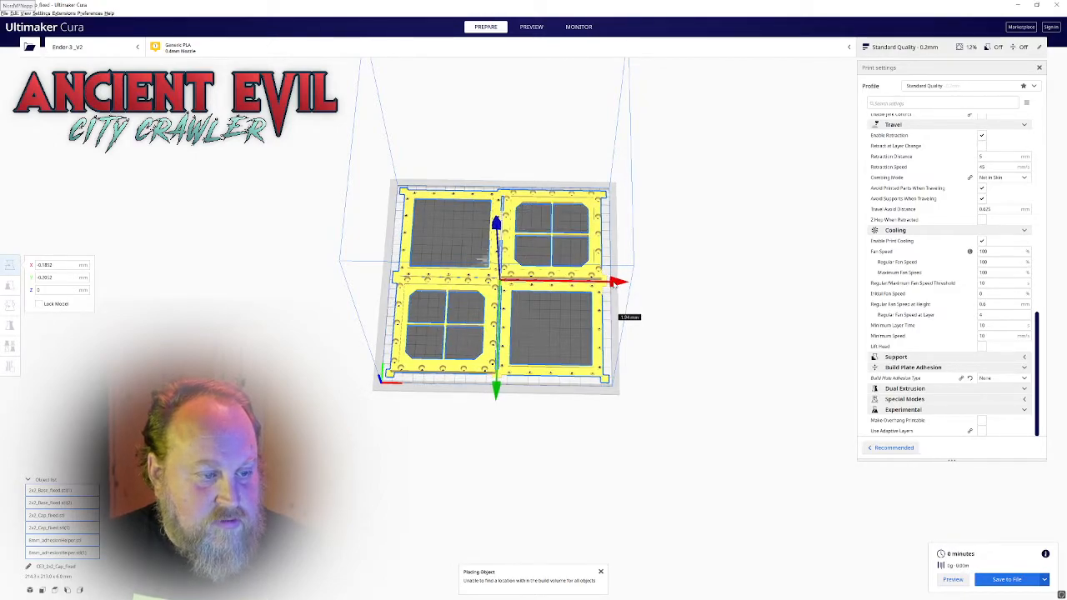
{"action": "scroll", "coordinate": [564, 302], "scroll_direction": "up", "scroll_amount": 5}
{"action": "mouse_move", "coordinate": [595, 323]}
{"action": "right_mouse_down"}
{"action": "mouse_move", "coordinate": [638, 298]}
{"action": "mouse_move", "coordinate": [603, 305]}
{"action": "right_mouse_up"}
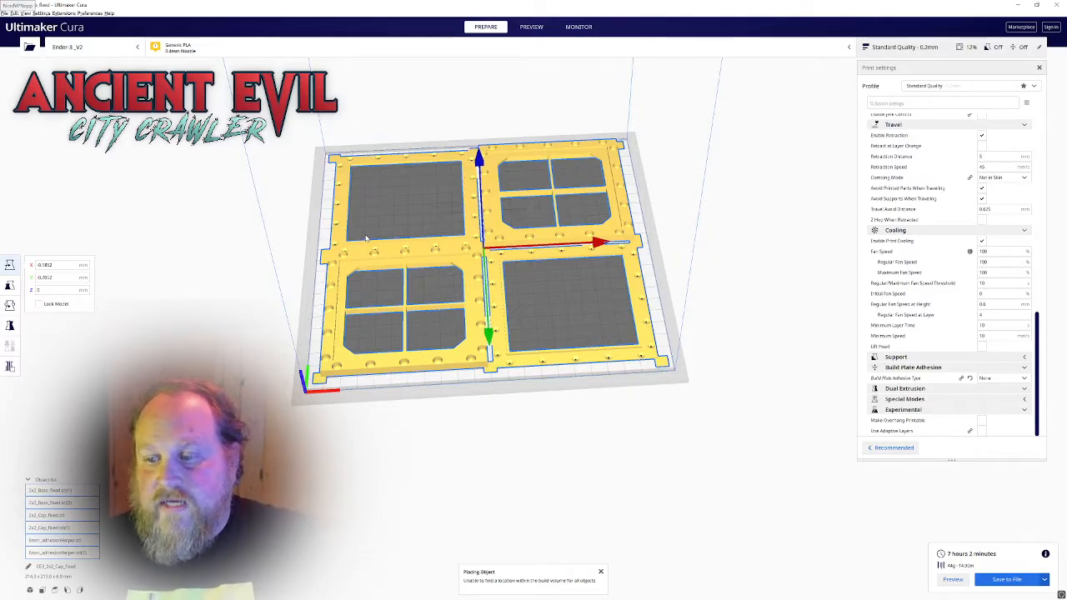
{"action": "scroll", "coordinate": [371, 236], "scroll_direction": "down", "scroll_amount": 2}
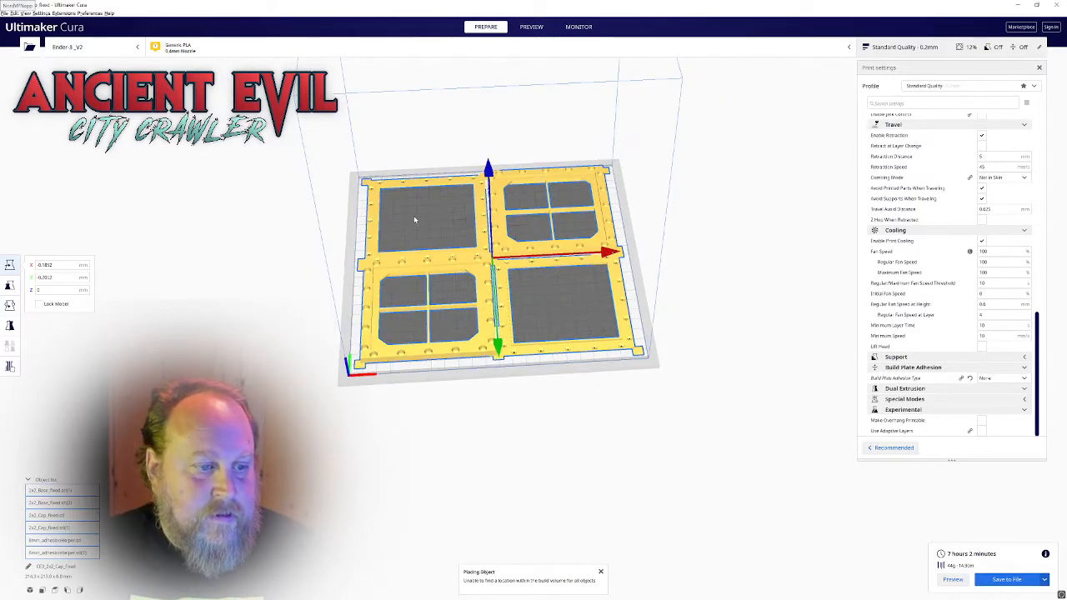
{"action": "right_click_drag", "start_coordinate": [492, 223], "coordinate": [502, 243]}
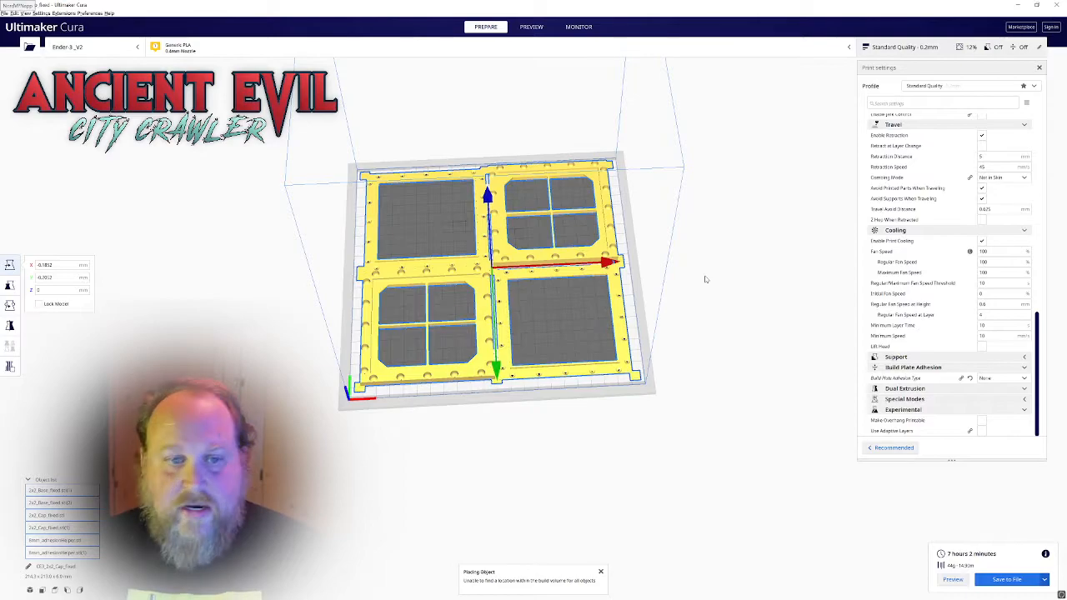
- Switch the print profile to Low Quality - 0.28 mm and keep the customized adhesion and infill settings
{"action": "scroll", "coordinate": [937, 242], "scroll_direction": "up", "scroll_amount": 10}
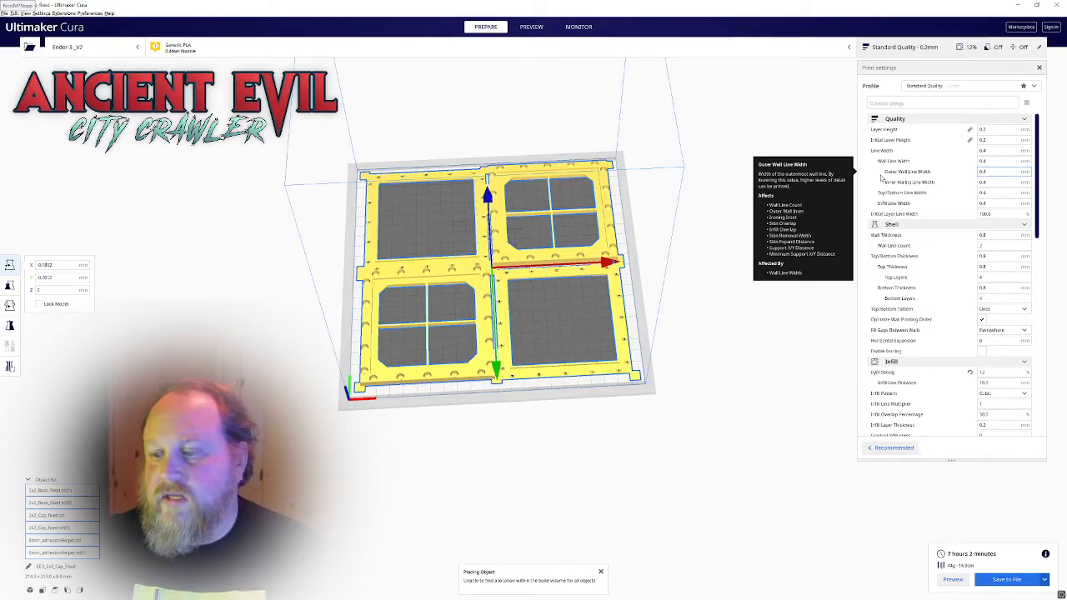
{"action": "left_click", "coordinate": [1012, 93]}
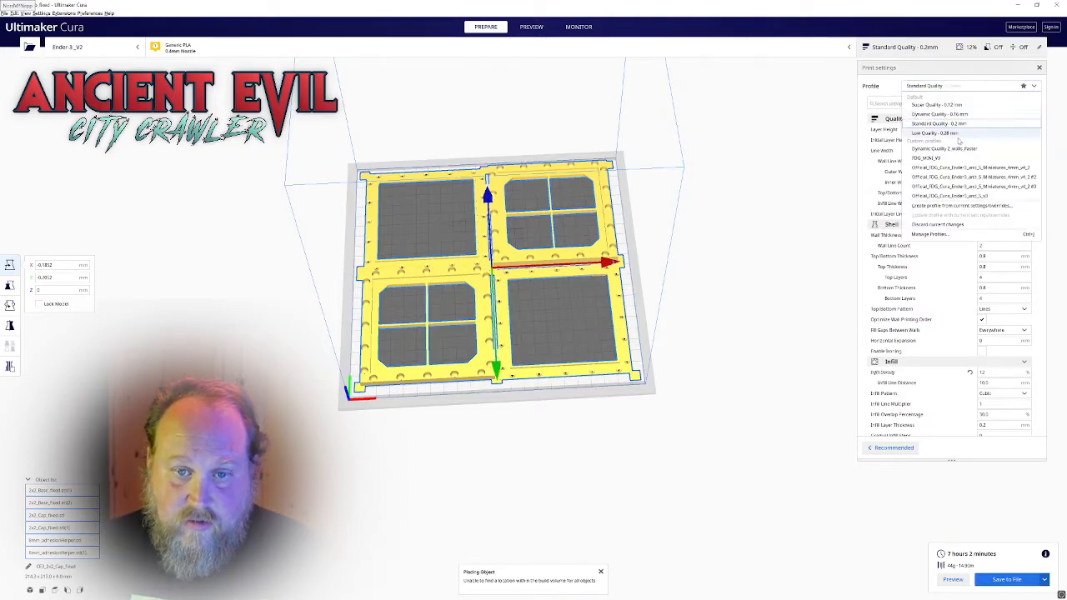
{"action": "left_click", "coordinate": [942, 133]}
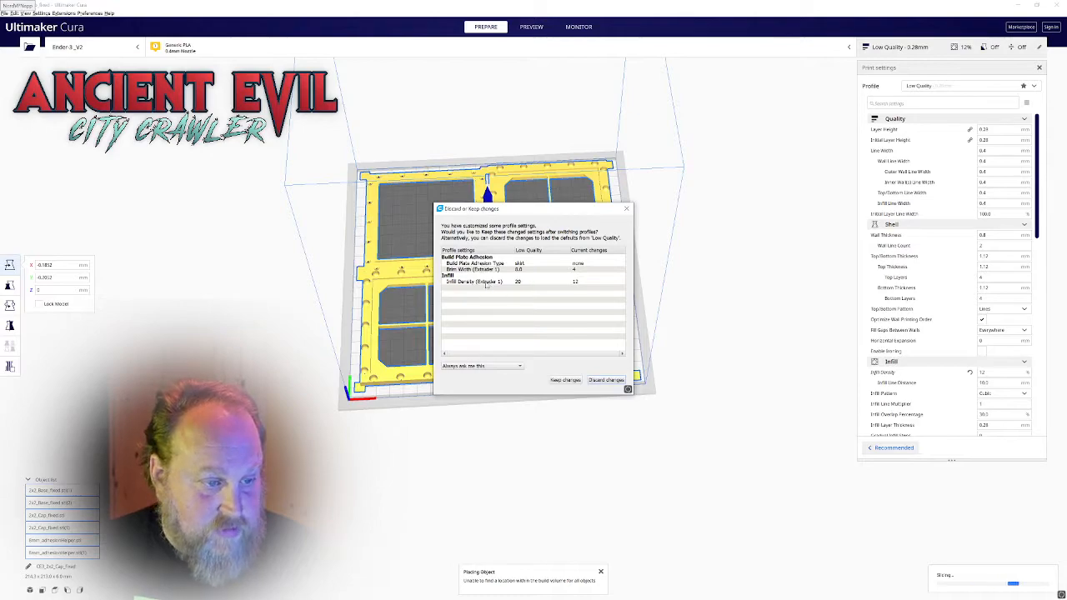
{"action": "left_click", "coordinate": [565, 381]}
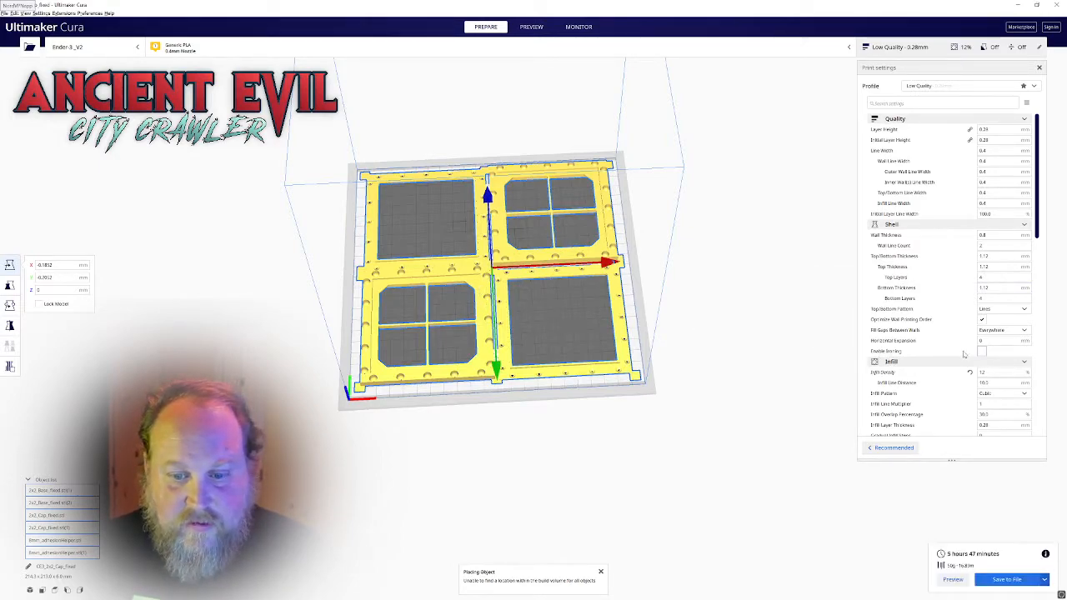
- Review the print settings from wall thickness and infill through temperatures, speed, travel and cooling to build plate adhesion
{"action": "scroll", "coordinate": [958, 355], "scroll_direction": "down", "scroll_amount": 3}
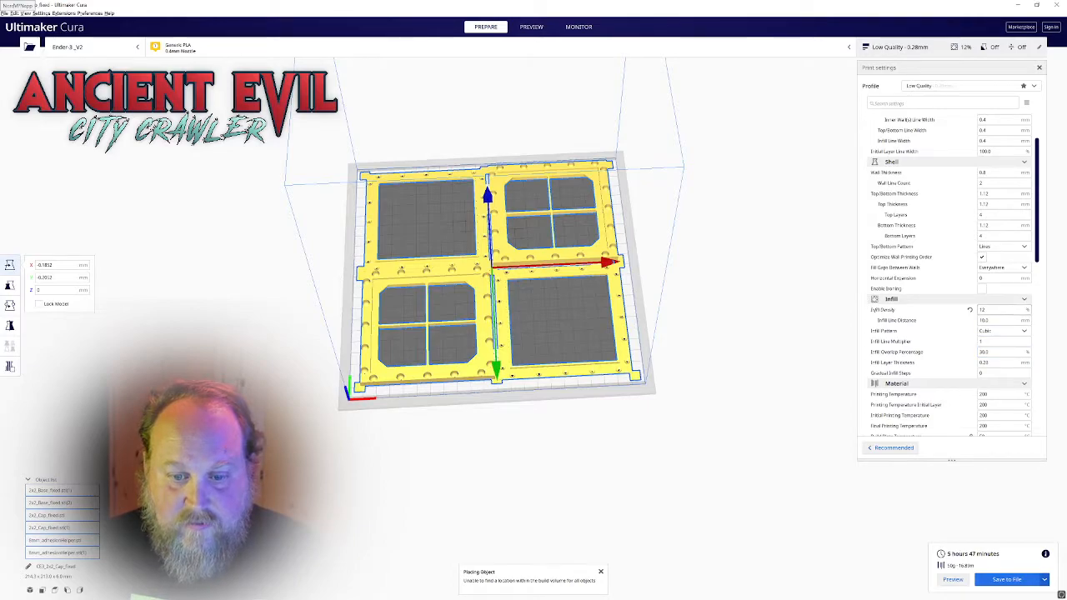
{"action": "scroll", "coordinate": [983, 338], "scroll_direction": "up", "scroll_amount": 3}
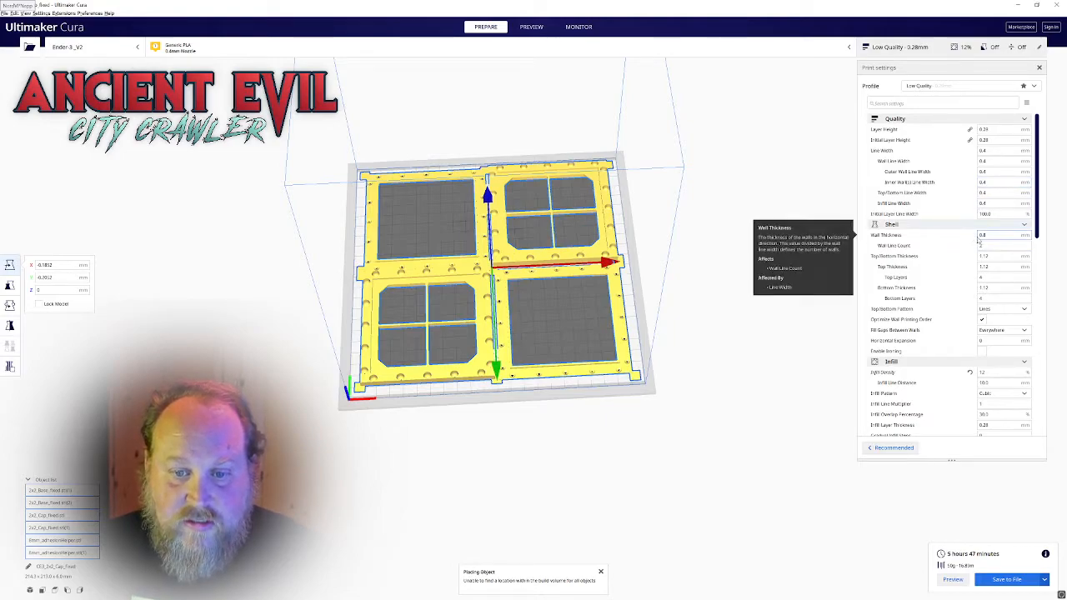
{"action": "scroll", "coordinate": [963, 247], "scroll_direction": "down", "scroll_amount": 1}
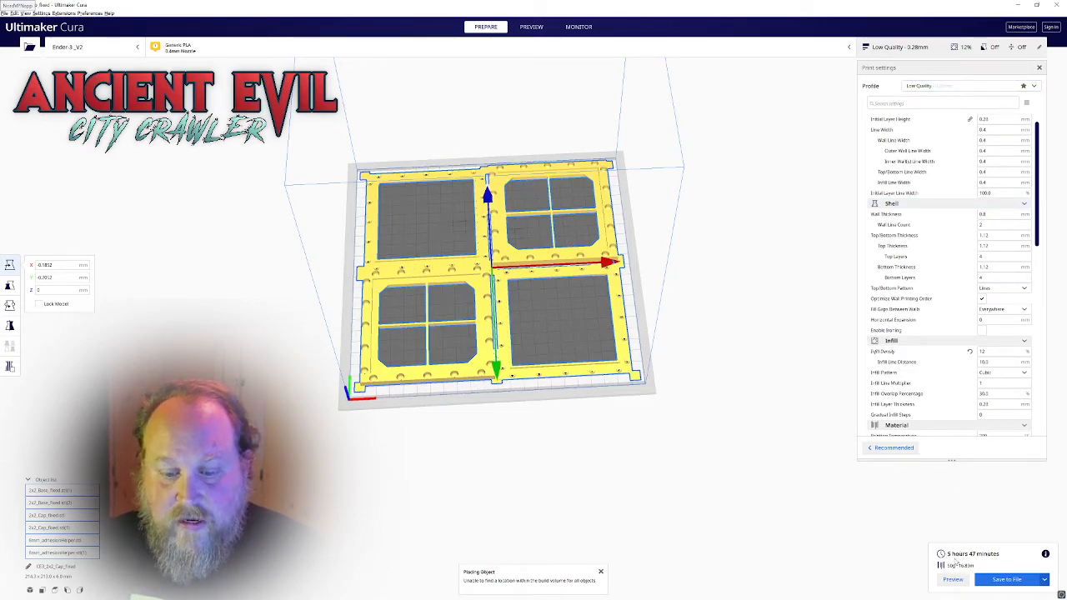
{"action": "scroll", "coordinate": [927, 312], "scroll_direction": "down", "scroll_amount": 1}
{"action": "scroll", "coordinate": [927, 312], "scroll_direction": "down", "scroll_amount": 1}
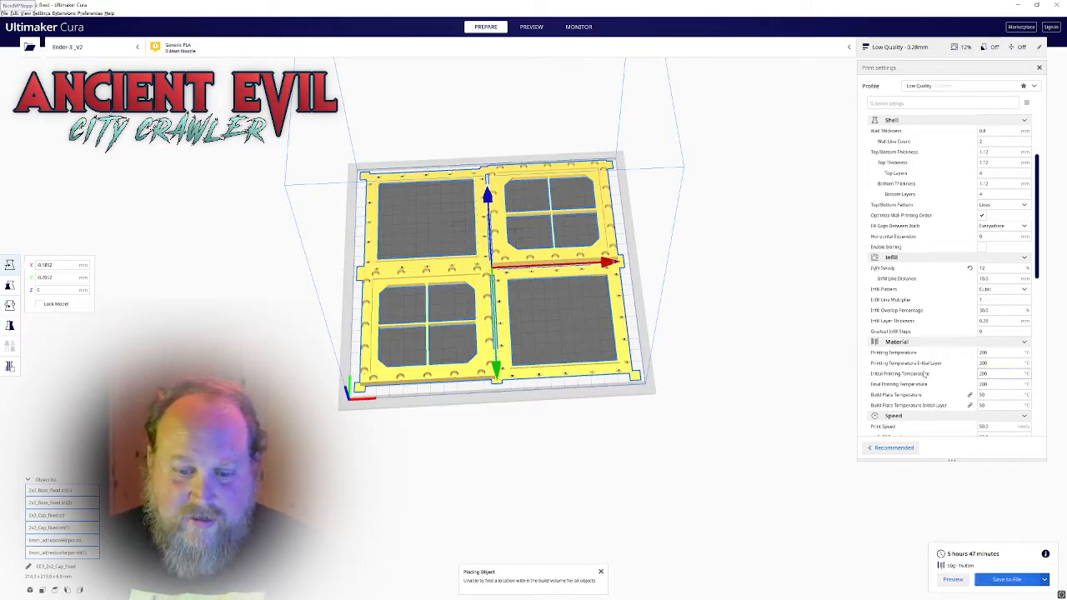
{"action": "scroll", "coordinate": [927, 357], "scroll_direction": "down", "scroll_amount": 2}
{"action": "scroll", "coordinate": [927, 356], "scroll_direction": "down", "scroll_amount": 3}
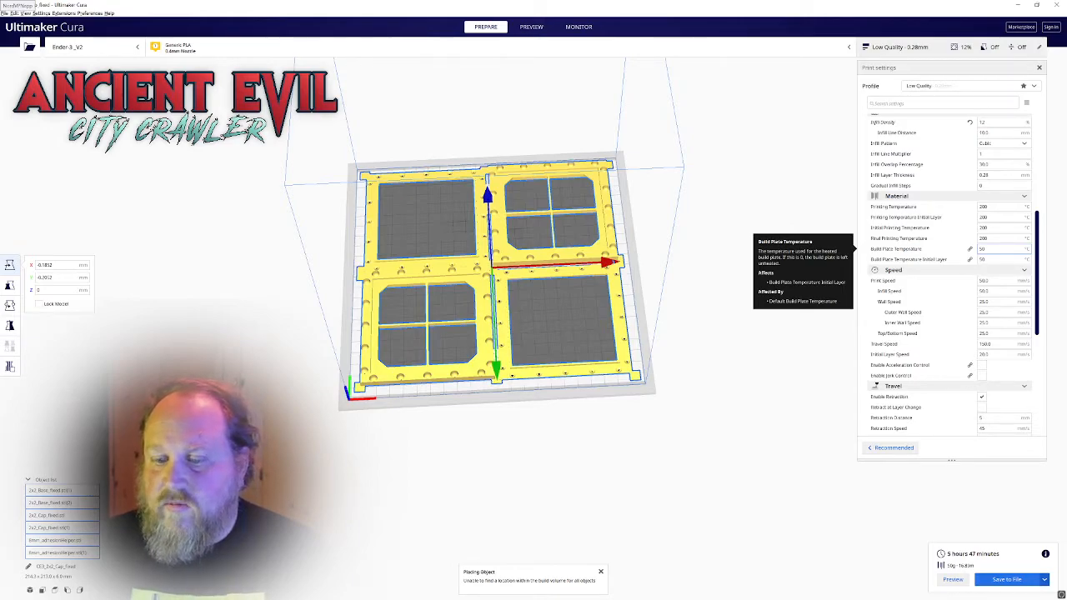
{"action": "scroll", "coordinate": [971, 267], "scroll_direction": "down", "scroll_amount": 3}
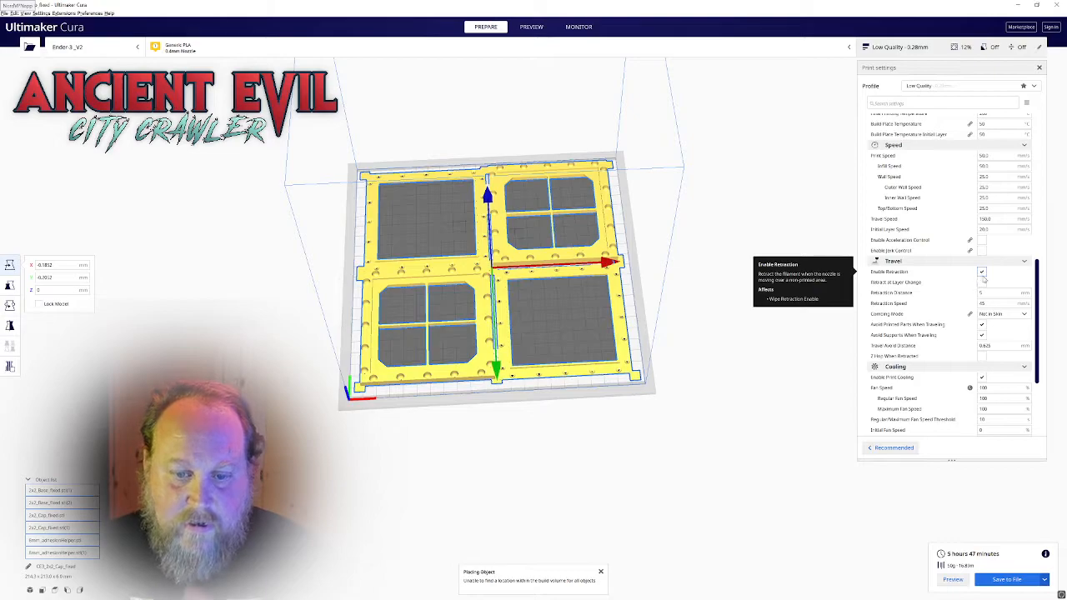
{"action": "scroll", "coordinate": [983, 353], "scroll_direction": "down", "scroll_amount": 2}
{"action": "scroll", "coordinate": [984, 354], "scroll_direction": "down", "scroll_amount": 3}
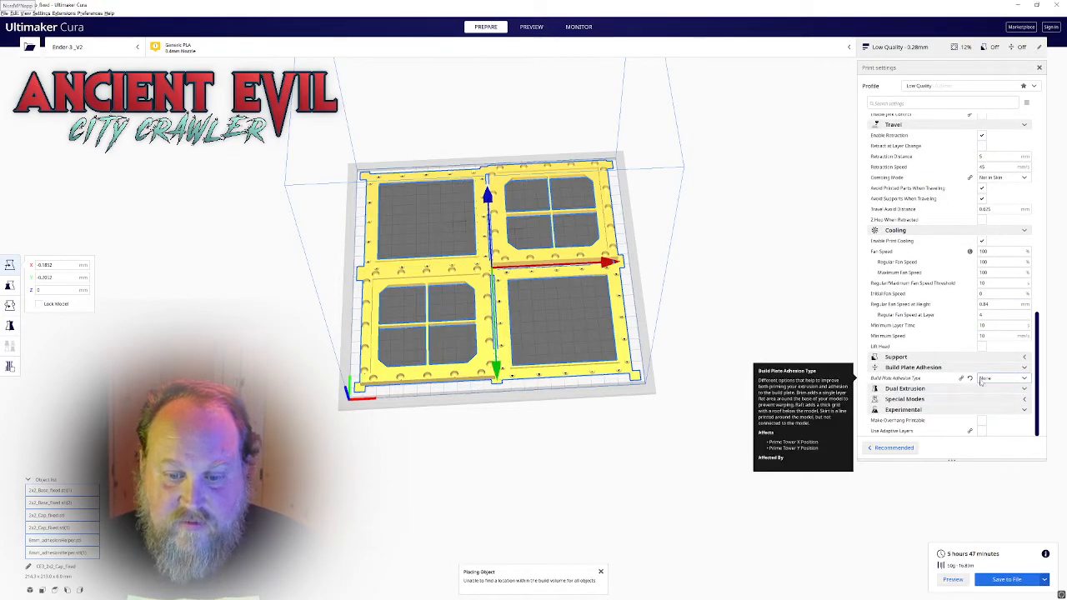
{"action": "mouse_move", "coordinate": [982, 431]}
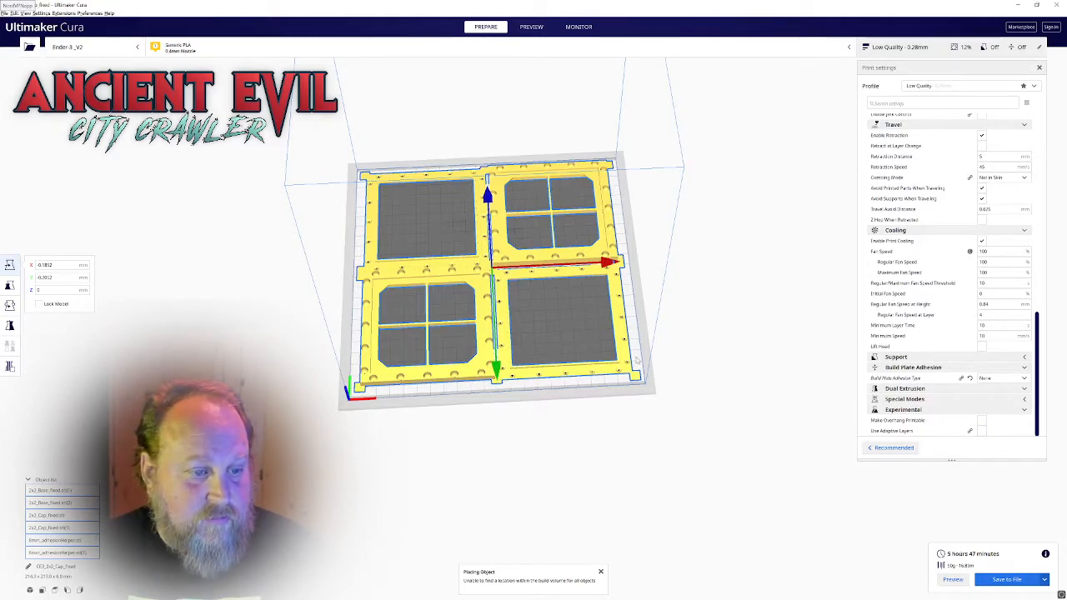
{"action": "right_click_drag", "start_coordinate": [676, 358], "coordinate": [719, 334]}
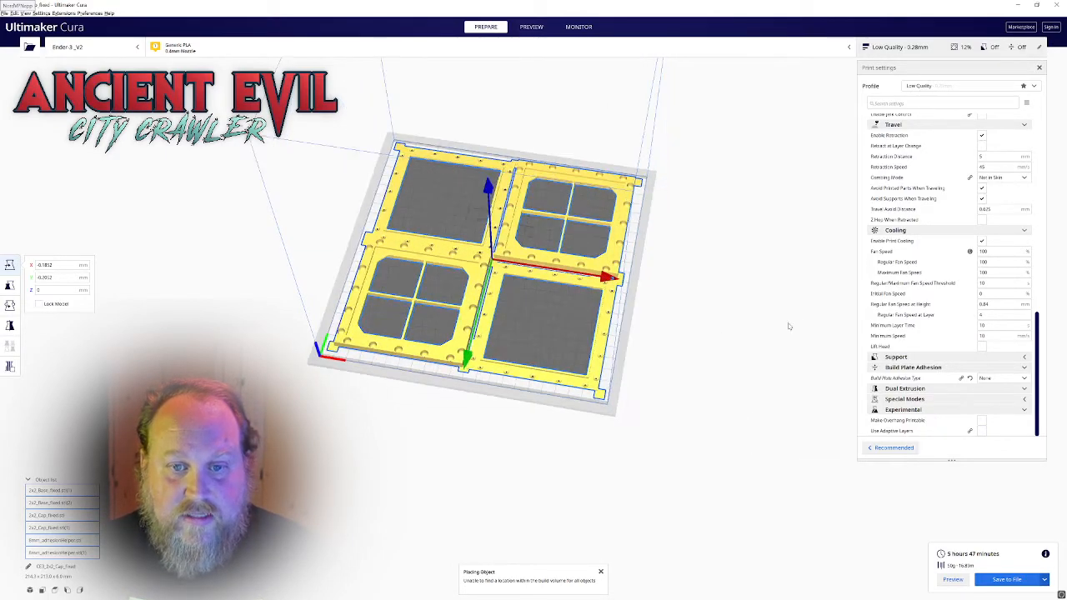
{"action": "scroll", "coordinate": [900, 308], "scroll_direction": "up", "scroll_amount": 3}
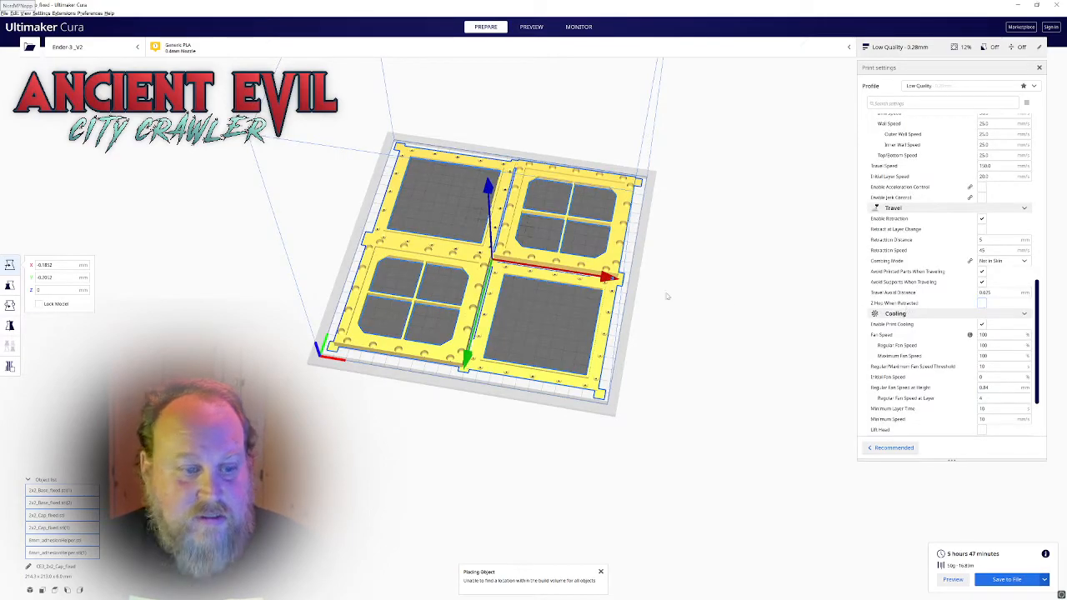
{"action": "right_click_drag", "start_coordinate": [397, 369], "coordinate": [408, 371]}
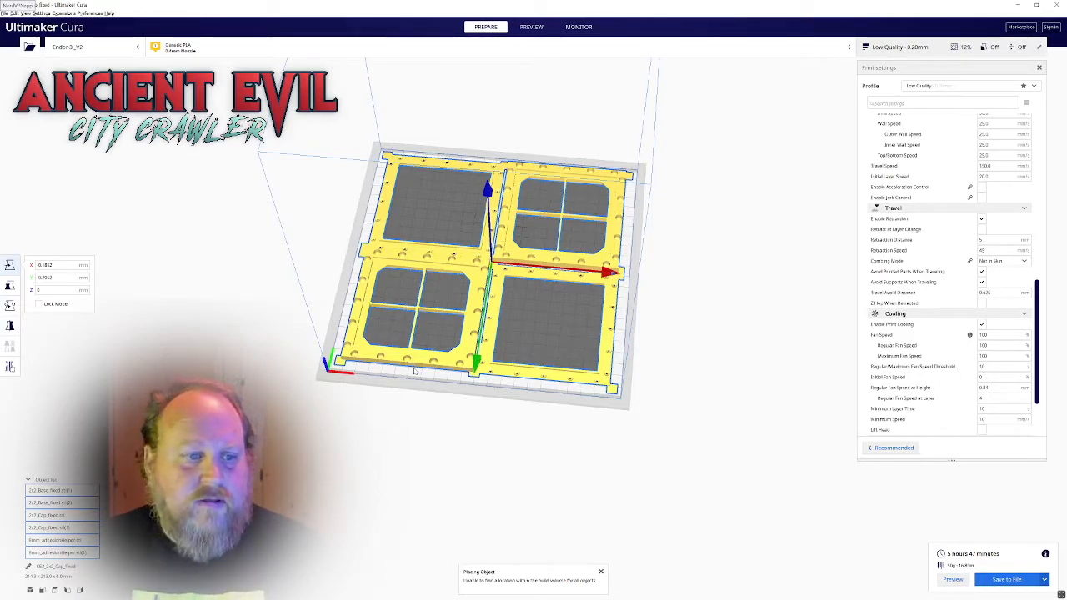
{"action": "scroll", "coordinate": [443, 369], "scroll_direction": "up", "scroll_amount": 3}
{"action": "right_click_drag", "start_coordinate": [508, 330], "coordinate": [485, 221]}
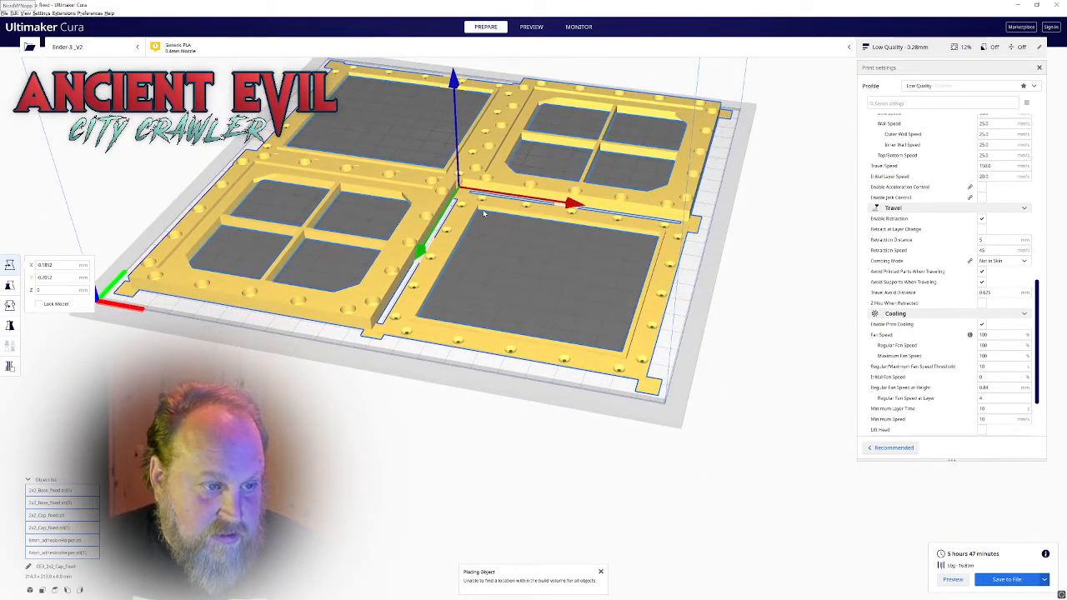